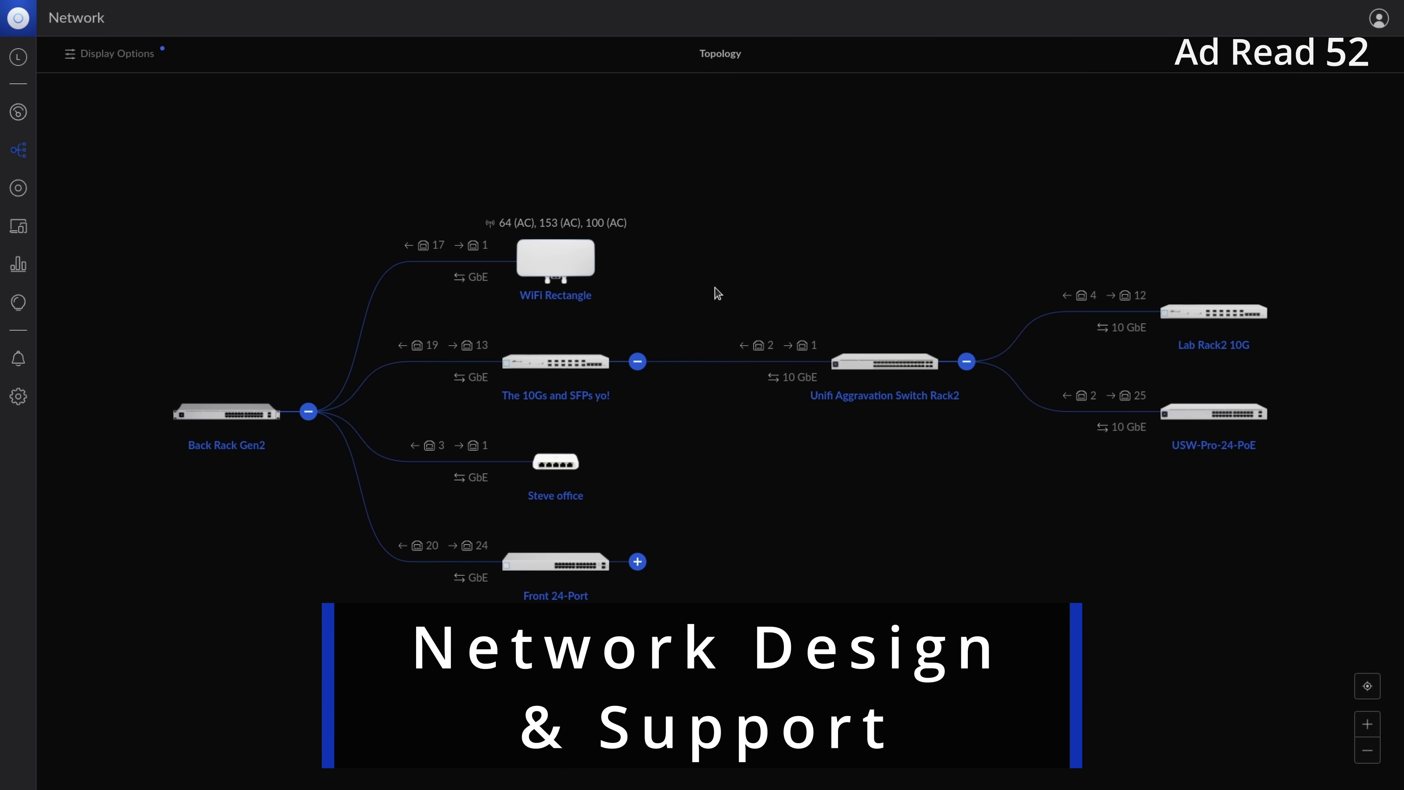
Expand Front 24-Port, then review WIN10LAB's Disk Volume, Network Adapters and Open Ports details
left_click(638, 562)
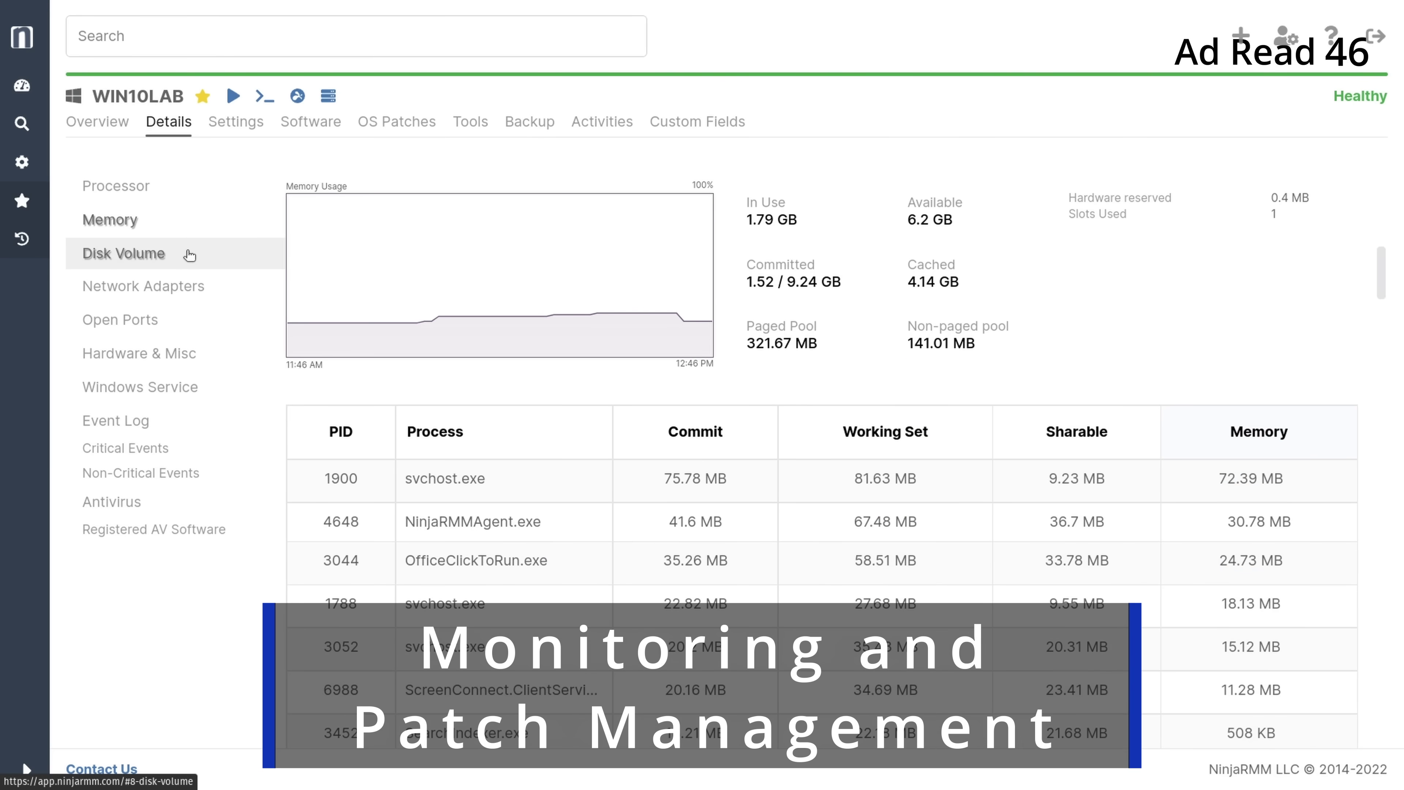
left_click(189, 254)
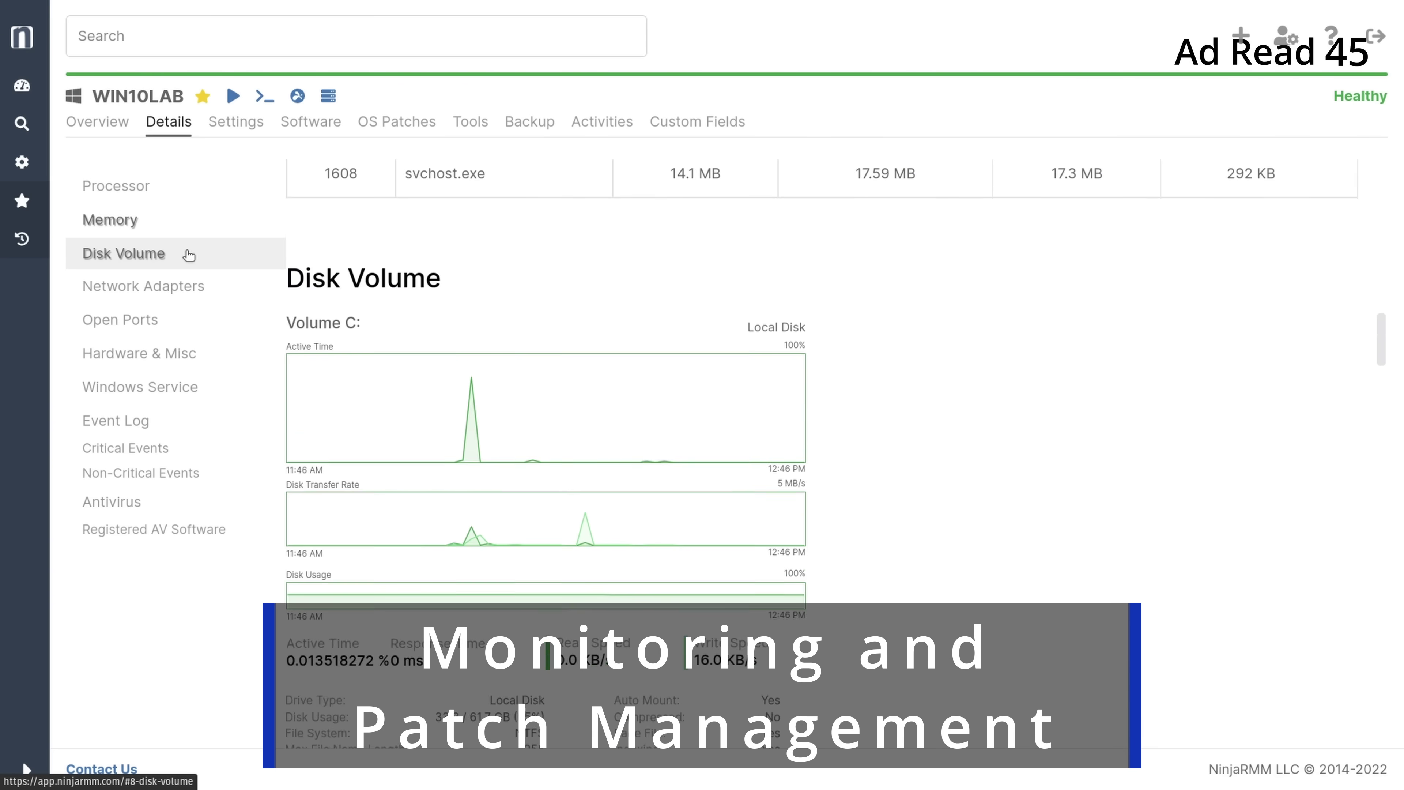
left_click(187, 282)
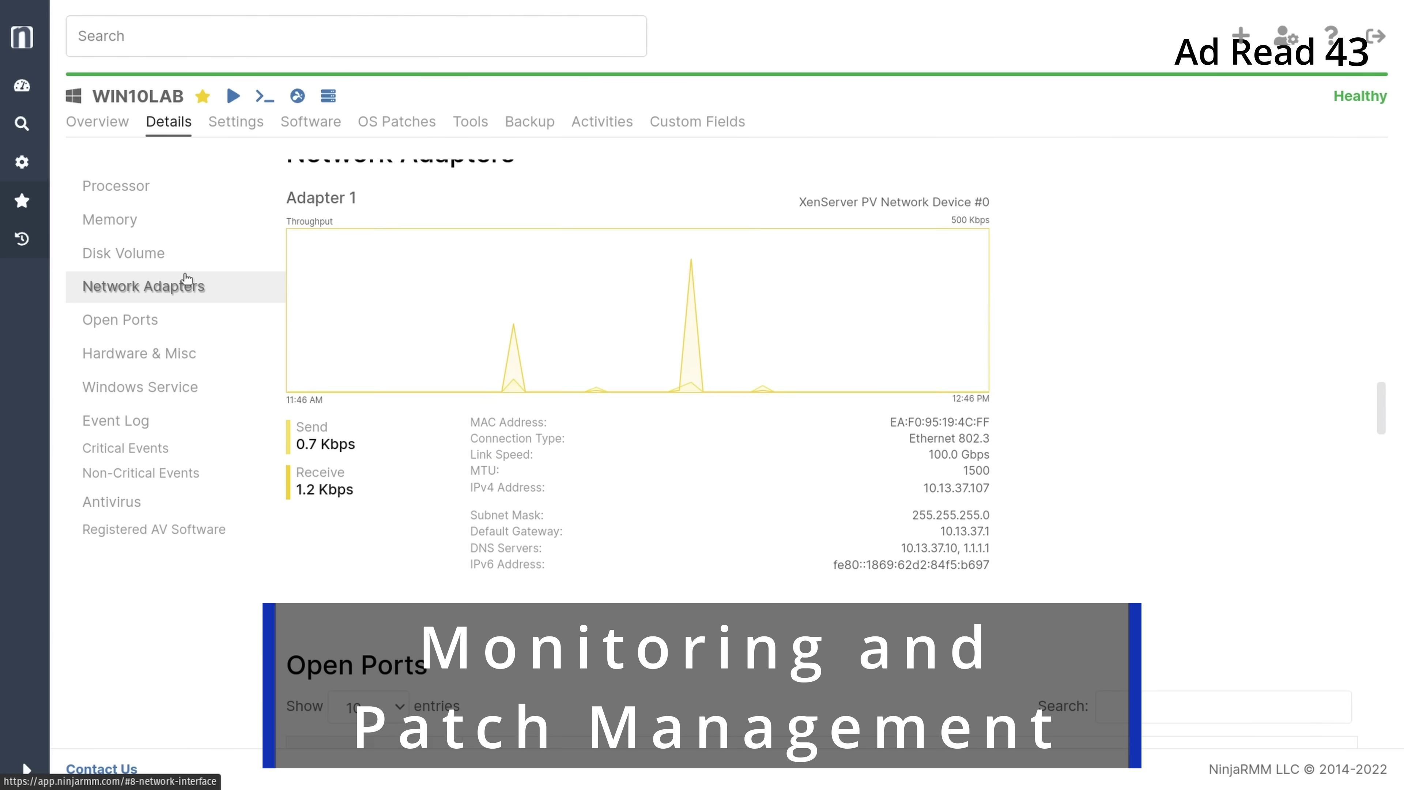
left_click(188, 322)
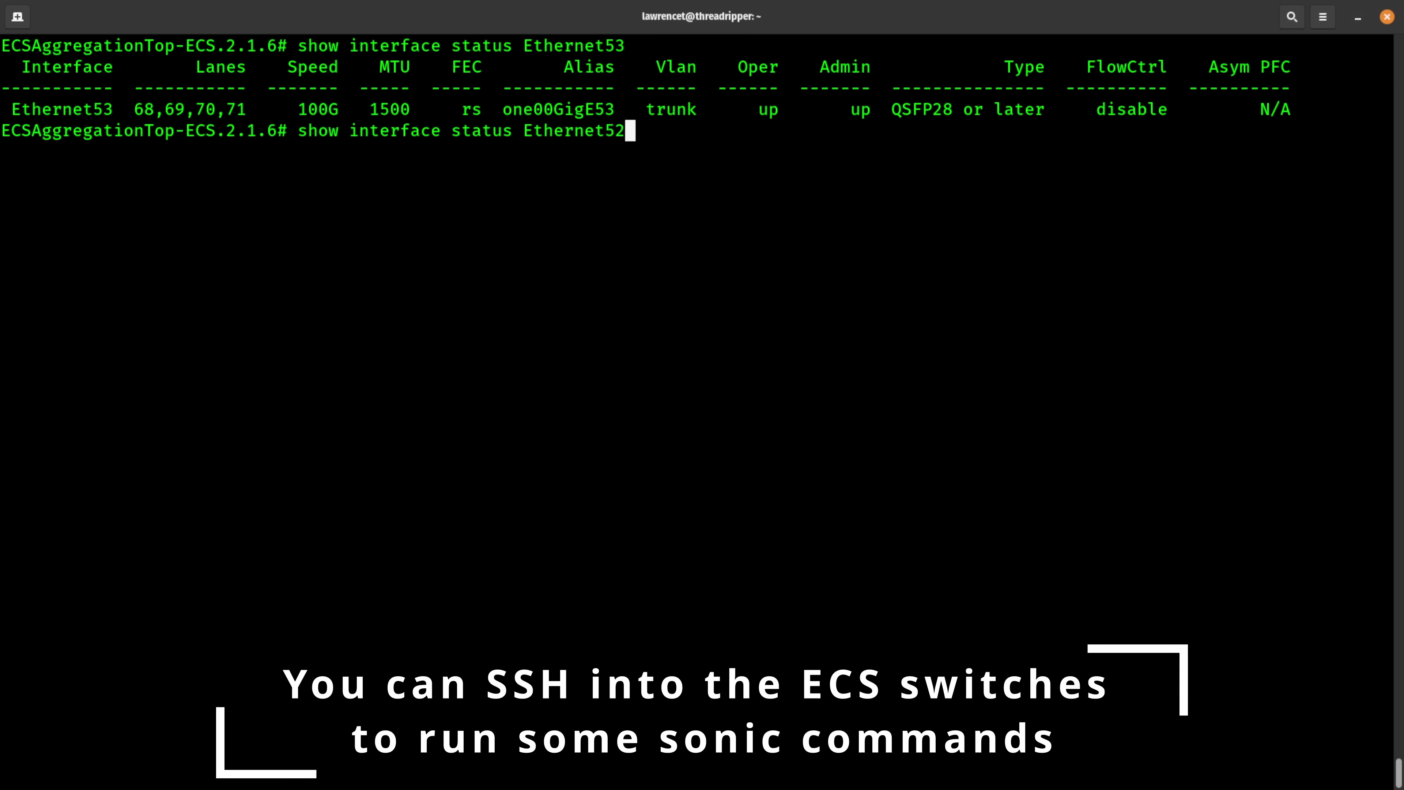
Check Ethernet52 and Ethernet51 status, then print the Ethernet53 transceiver EEPROM details
key("Return")
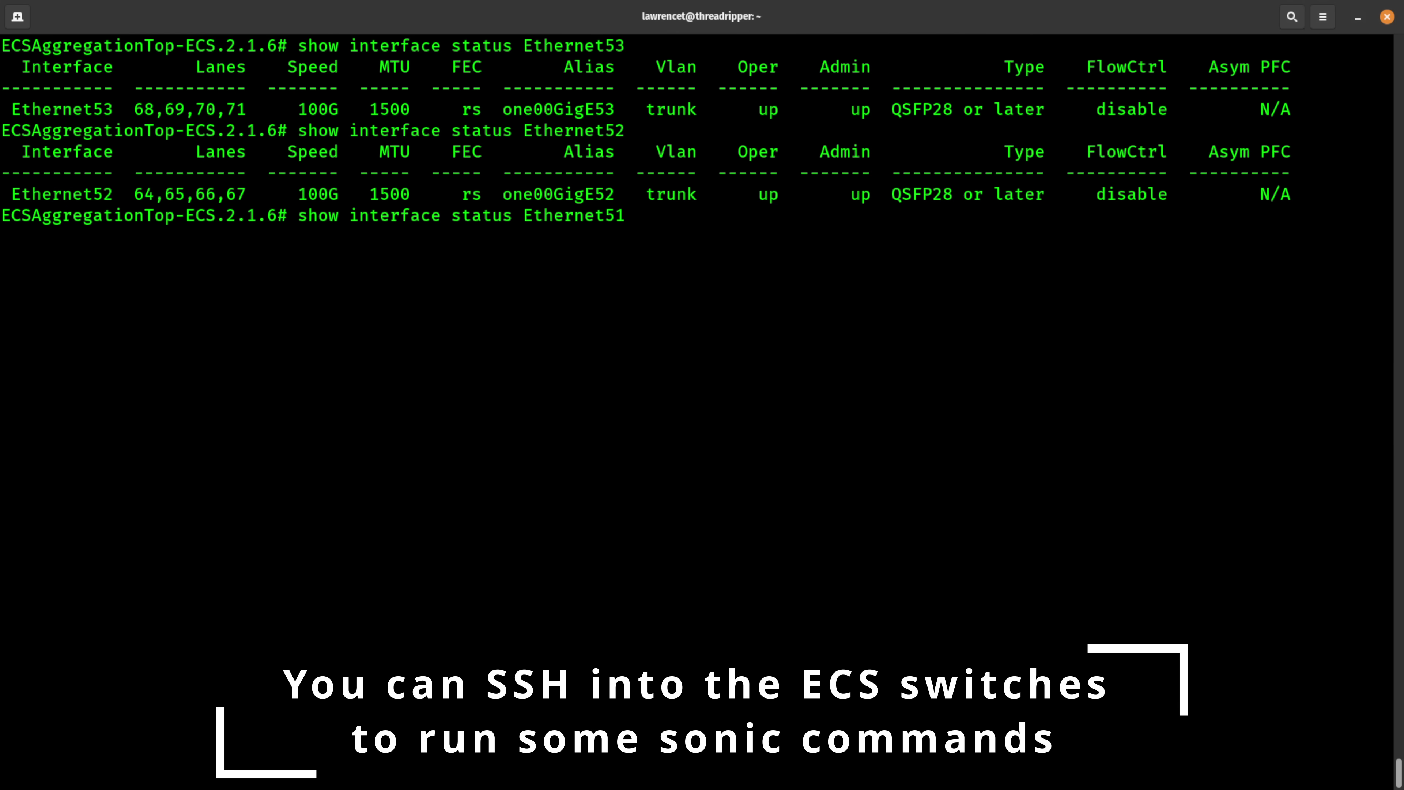
key("Return")
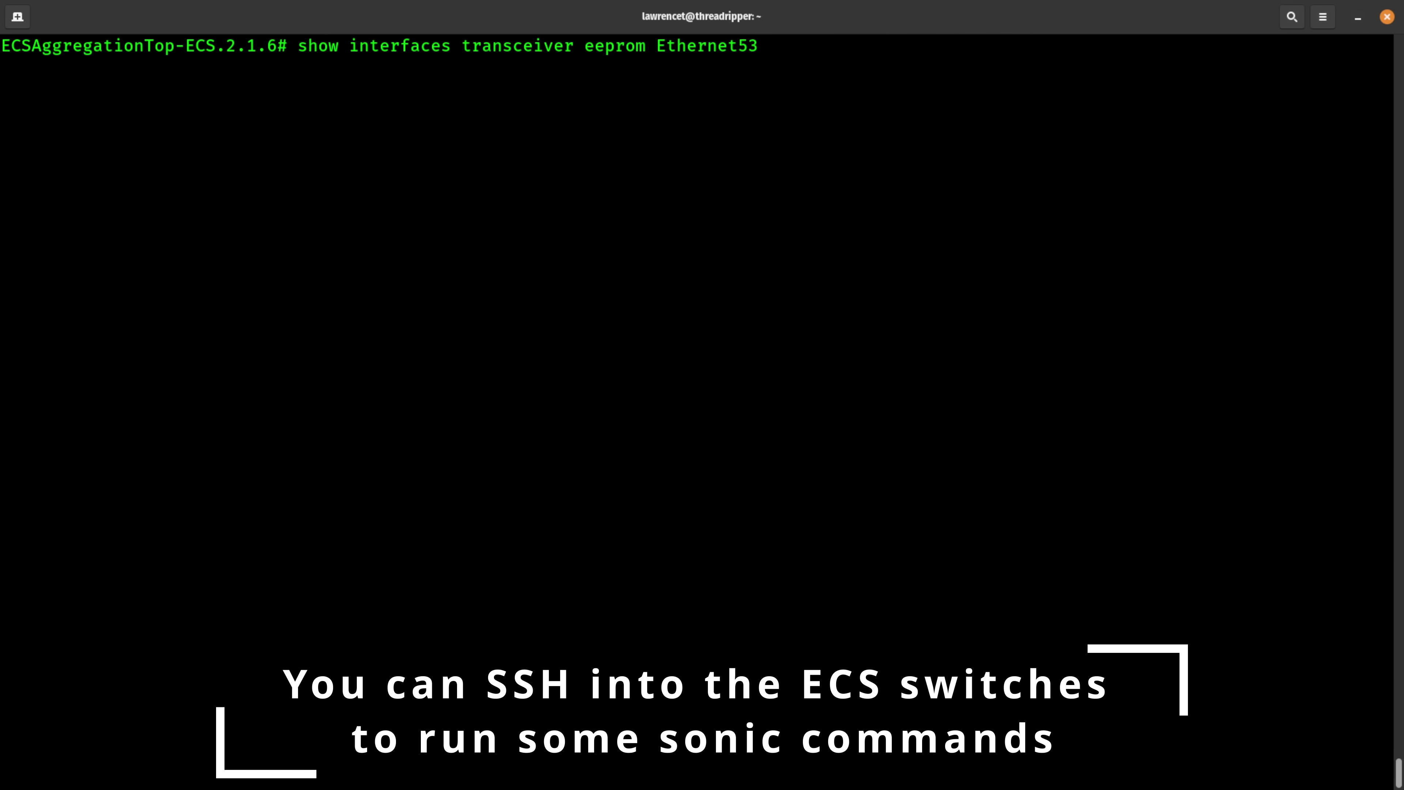
key("Return")
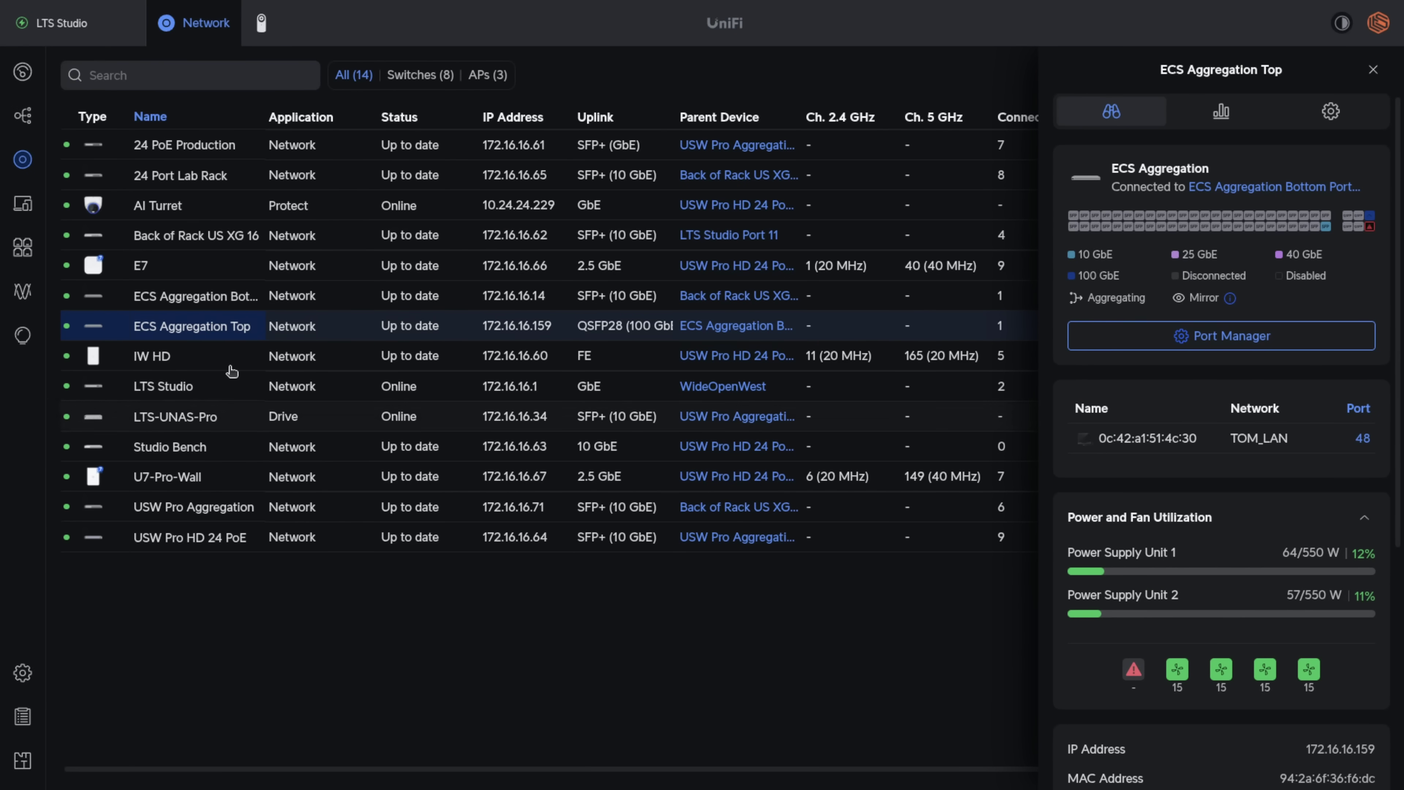
Inspect ECS Aggregation Top's power supply and fan status, noting fan 1 is offline
mouse_move(1184, 673)
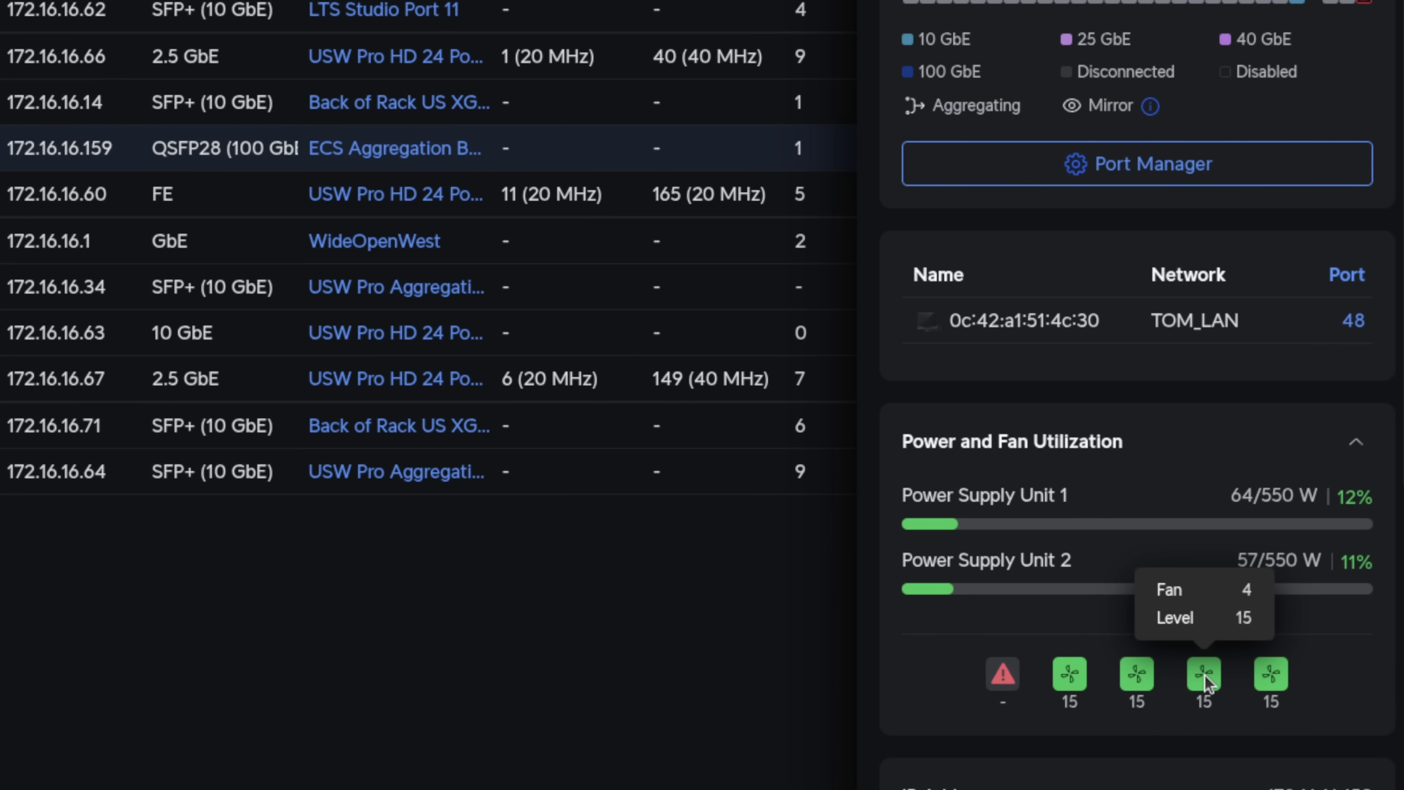
mouse_move(1002, 689)
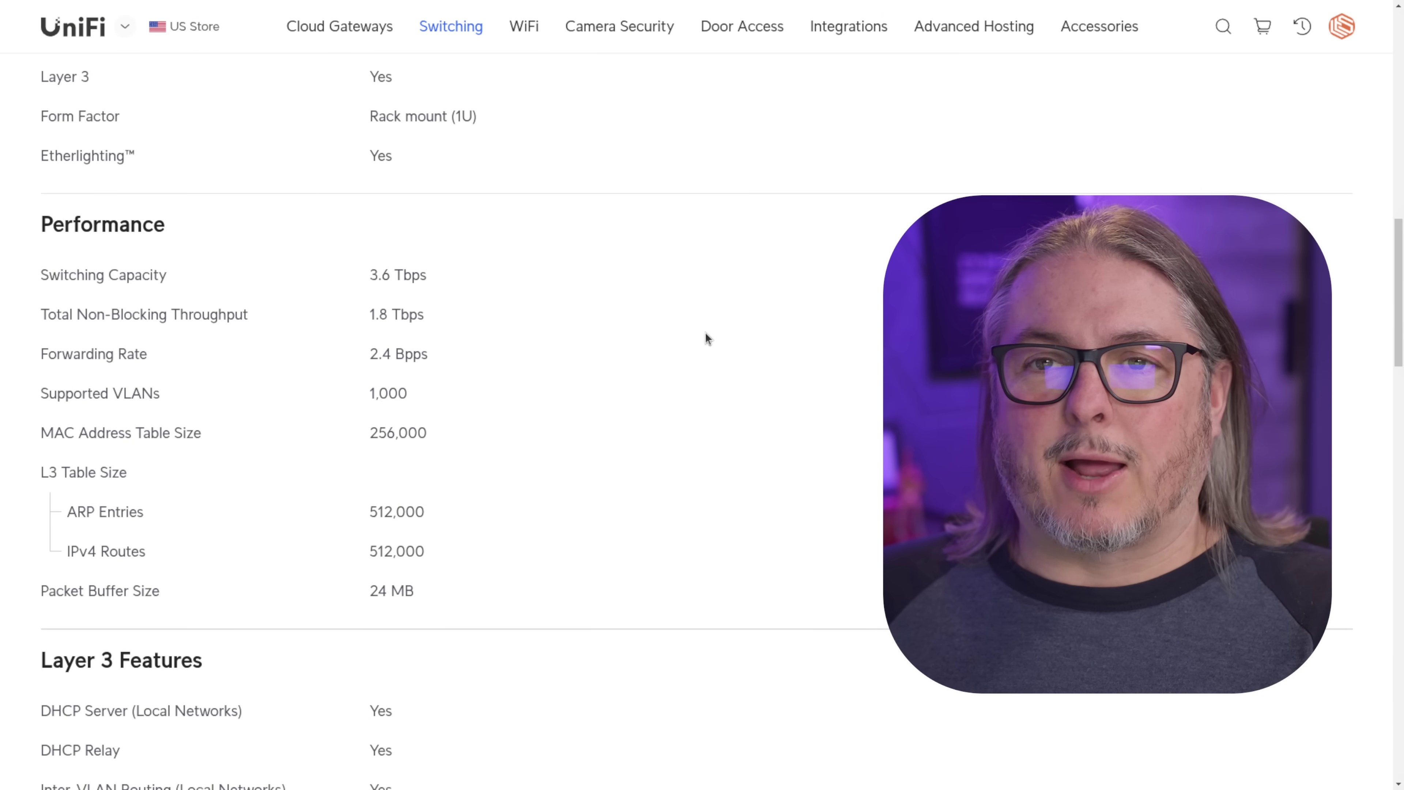
Scroll the ECS-Aggregation spec sheet through Layer 3 and Layer 2 features down to Hardware
scroll(706, 333, "down", 6)
scroll(705, 332, "down", 6)
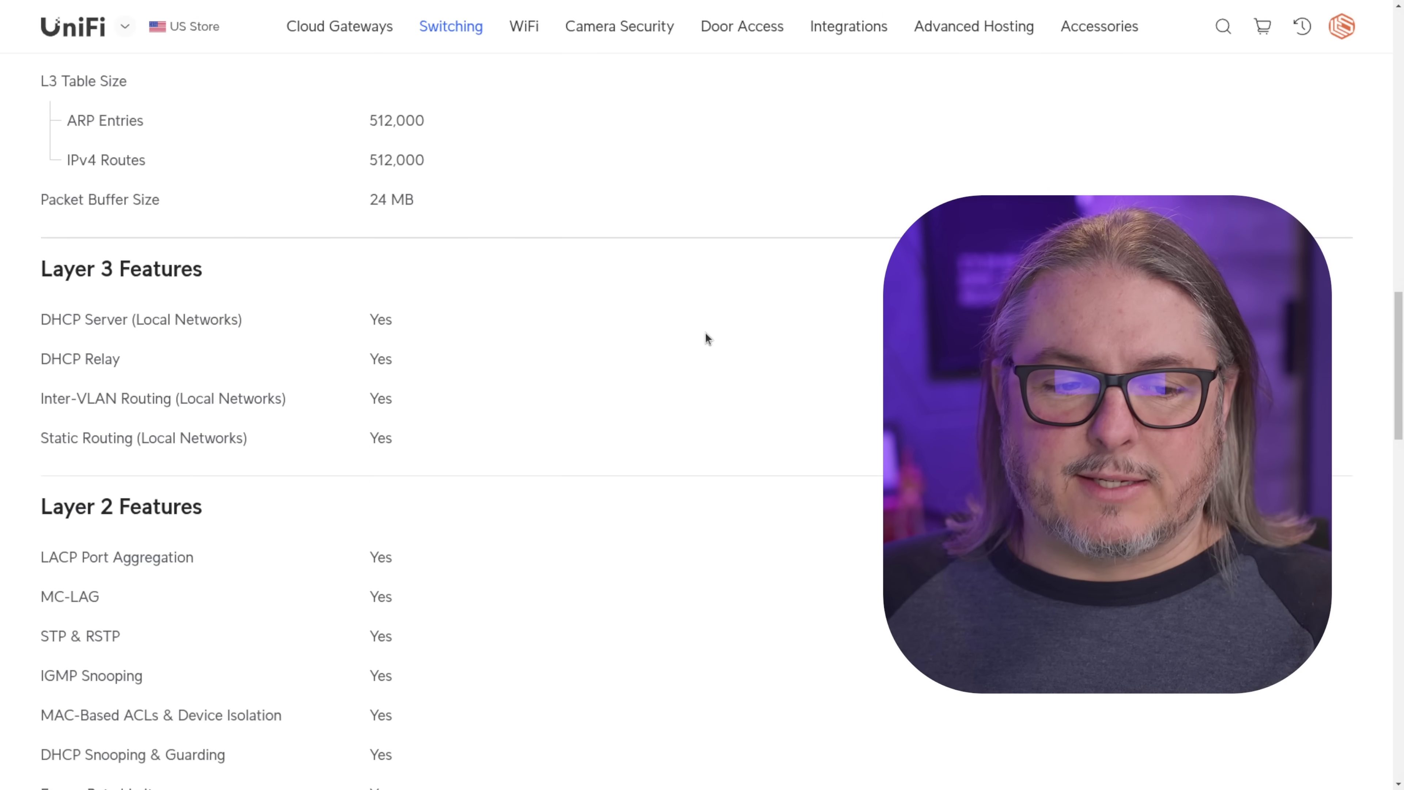
scroll(705, 333, "up", 3)
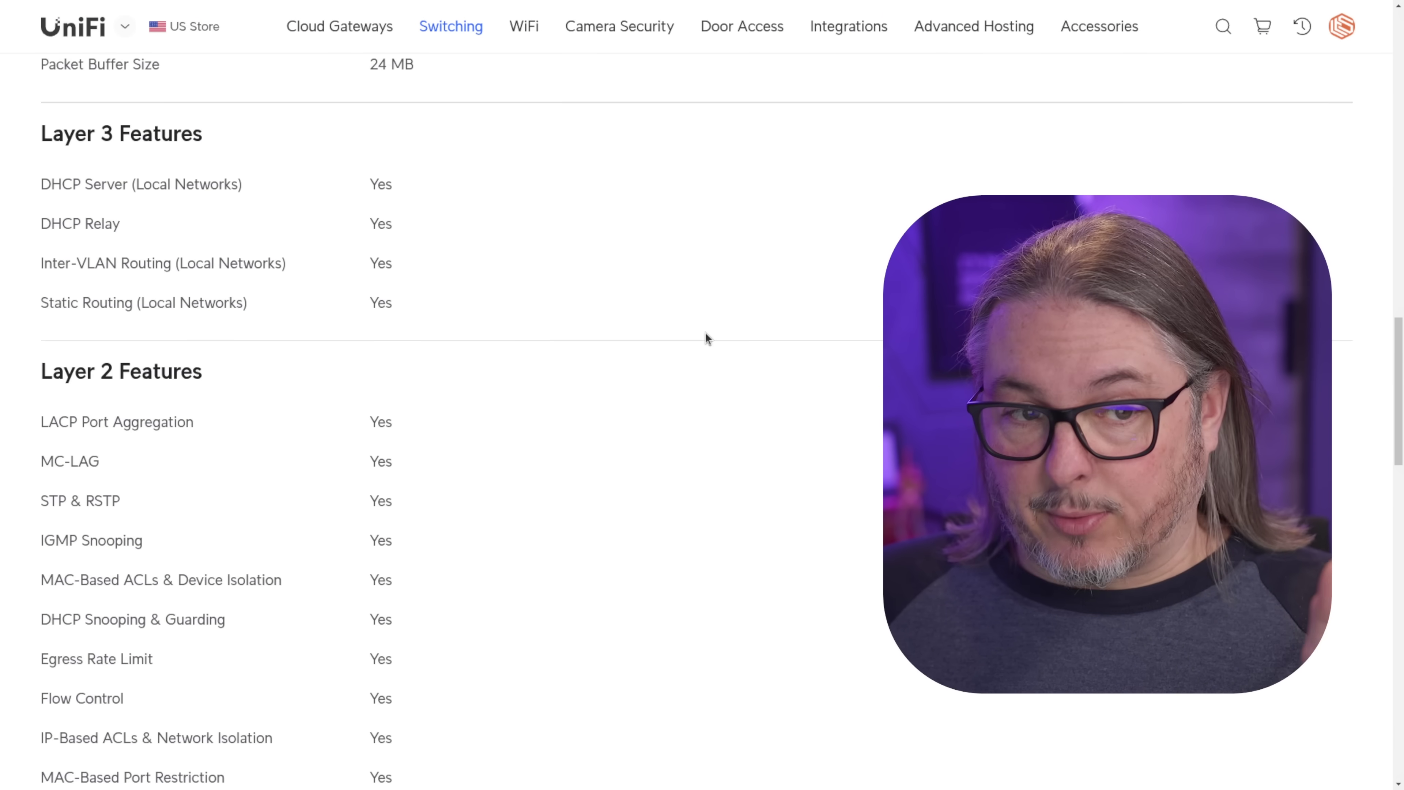
scroll(705, 332, "down", 7)
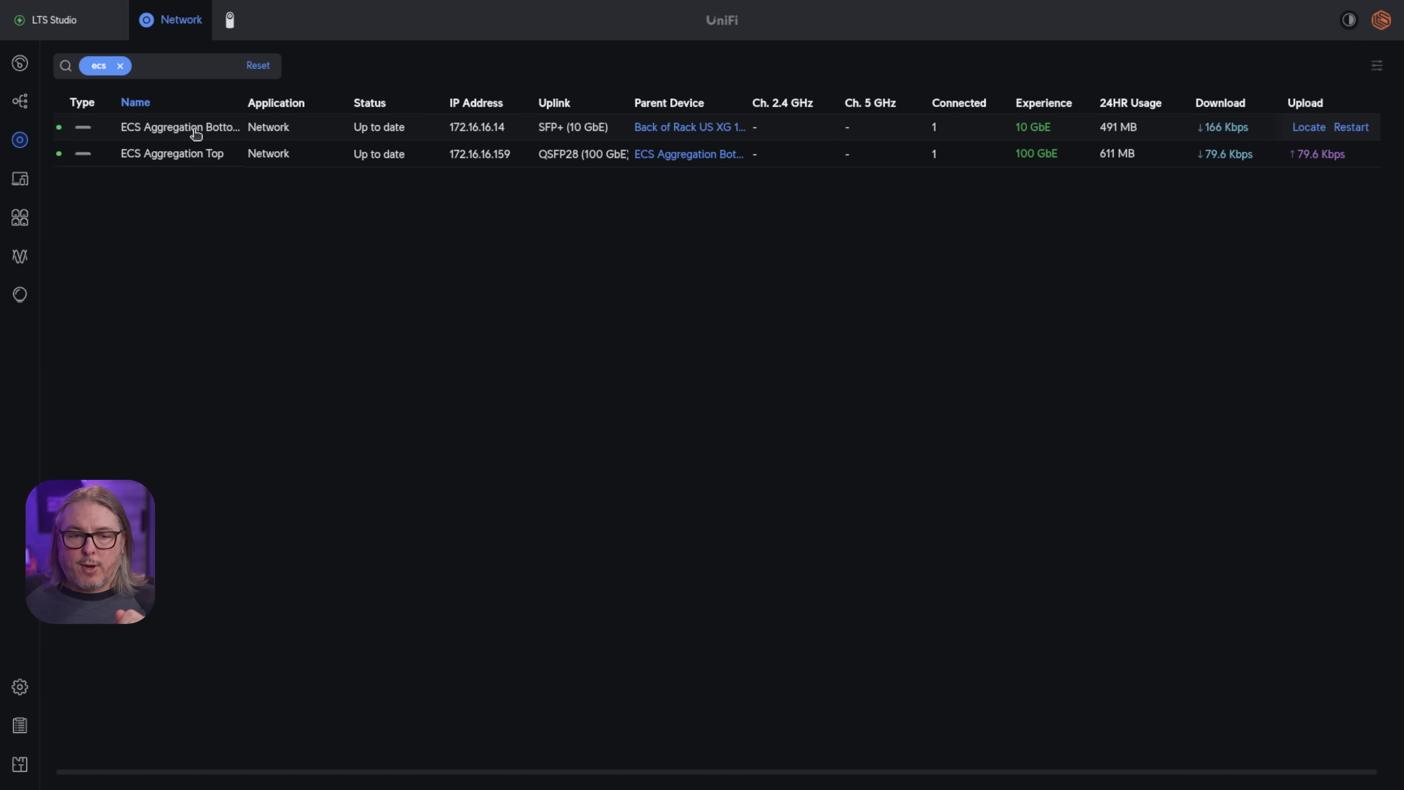
Select ECS Aggregation Bottom in Devices and show its Port Manager
left_click(196, 132)
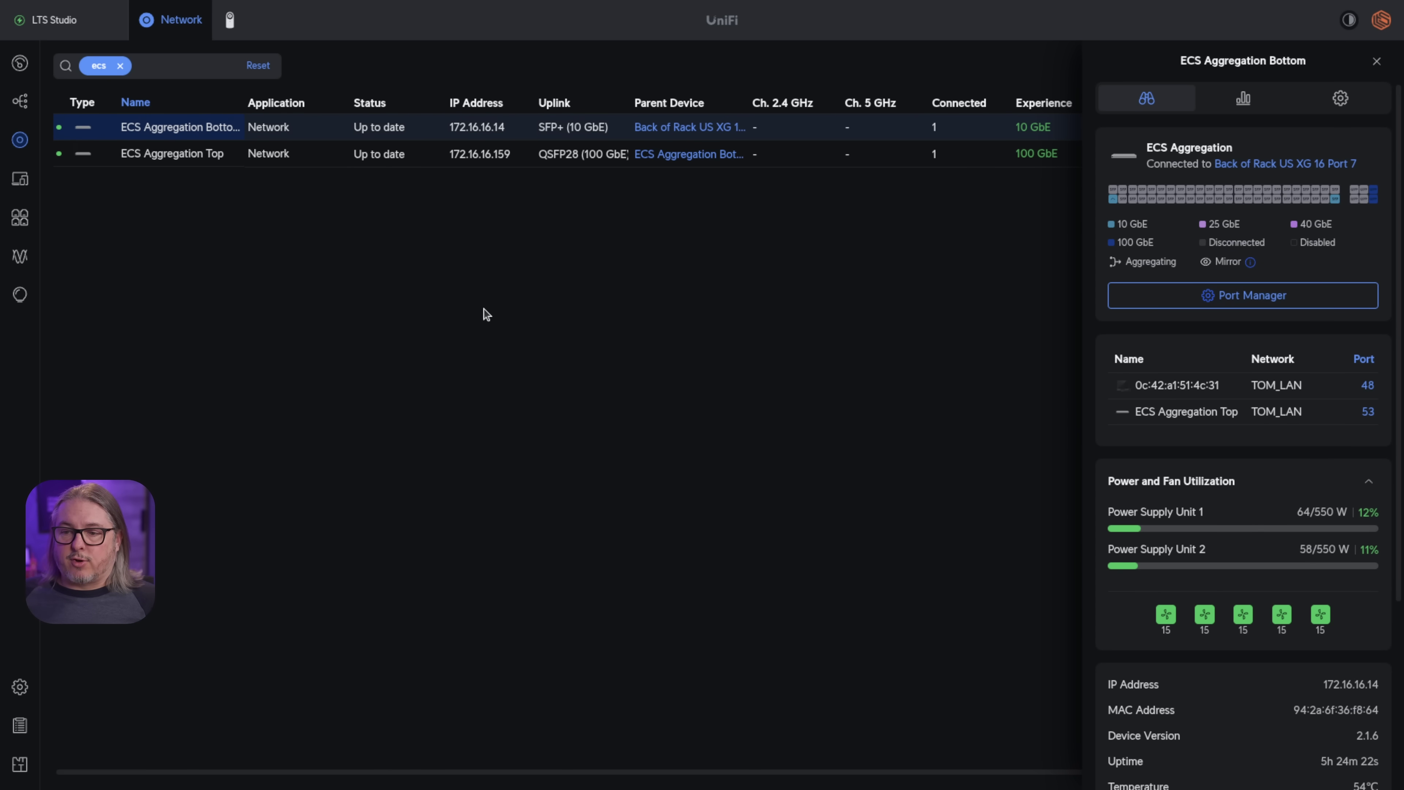
left_click(1245, 293)
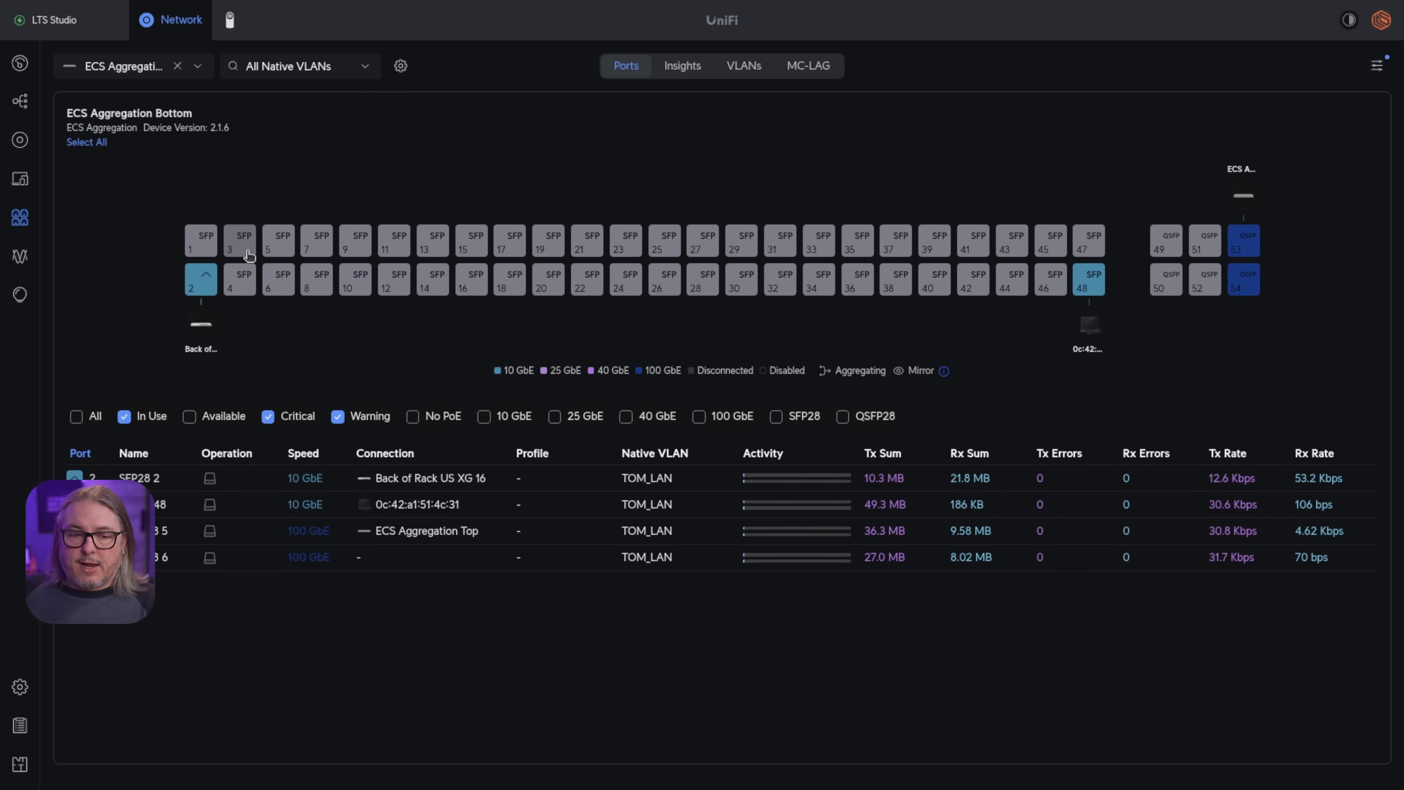
Try a manual 10Gbps FDX link speed on port 3, then discard the change
left_click(241, 242)
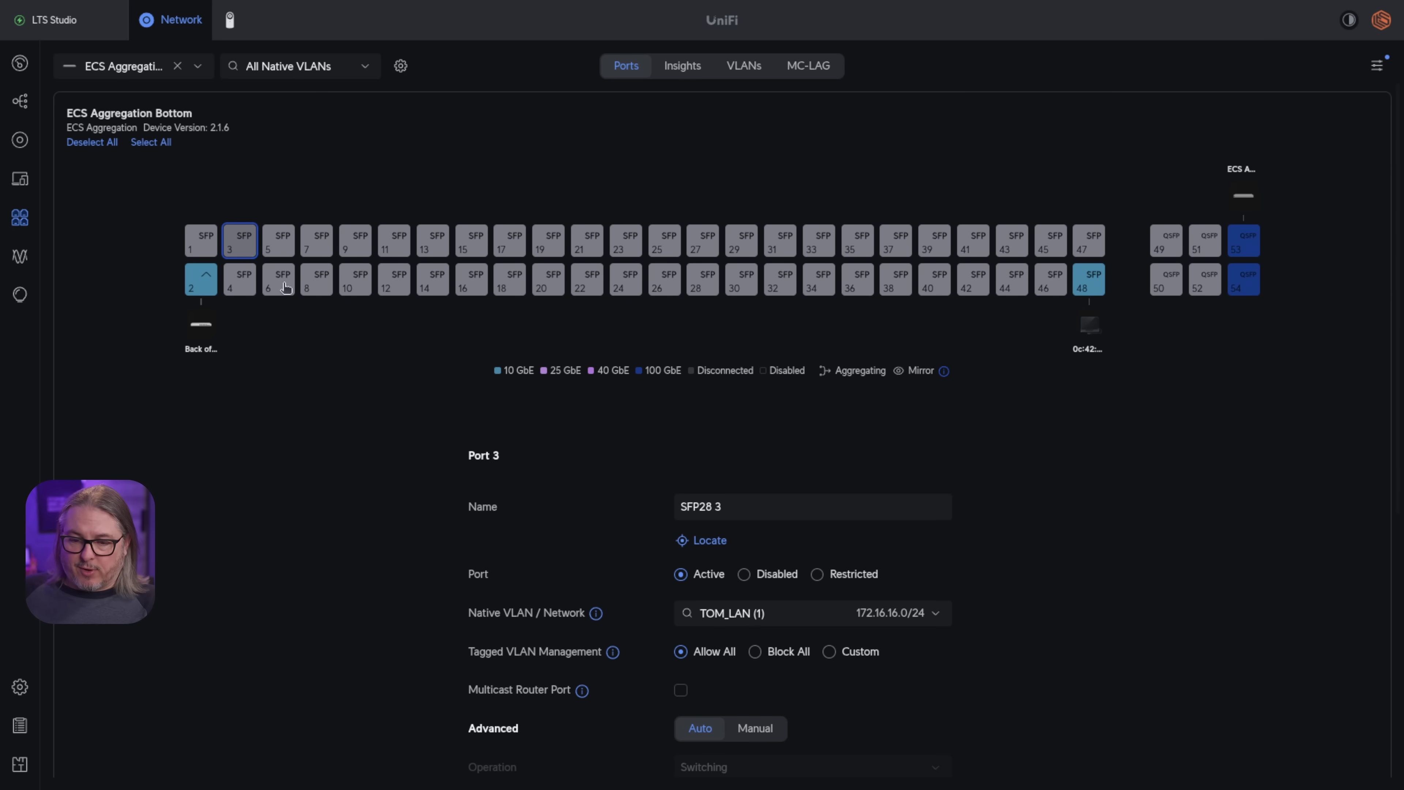
scroll(780, 583, "down", 5)
left_click(761, 466)
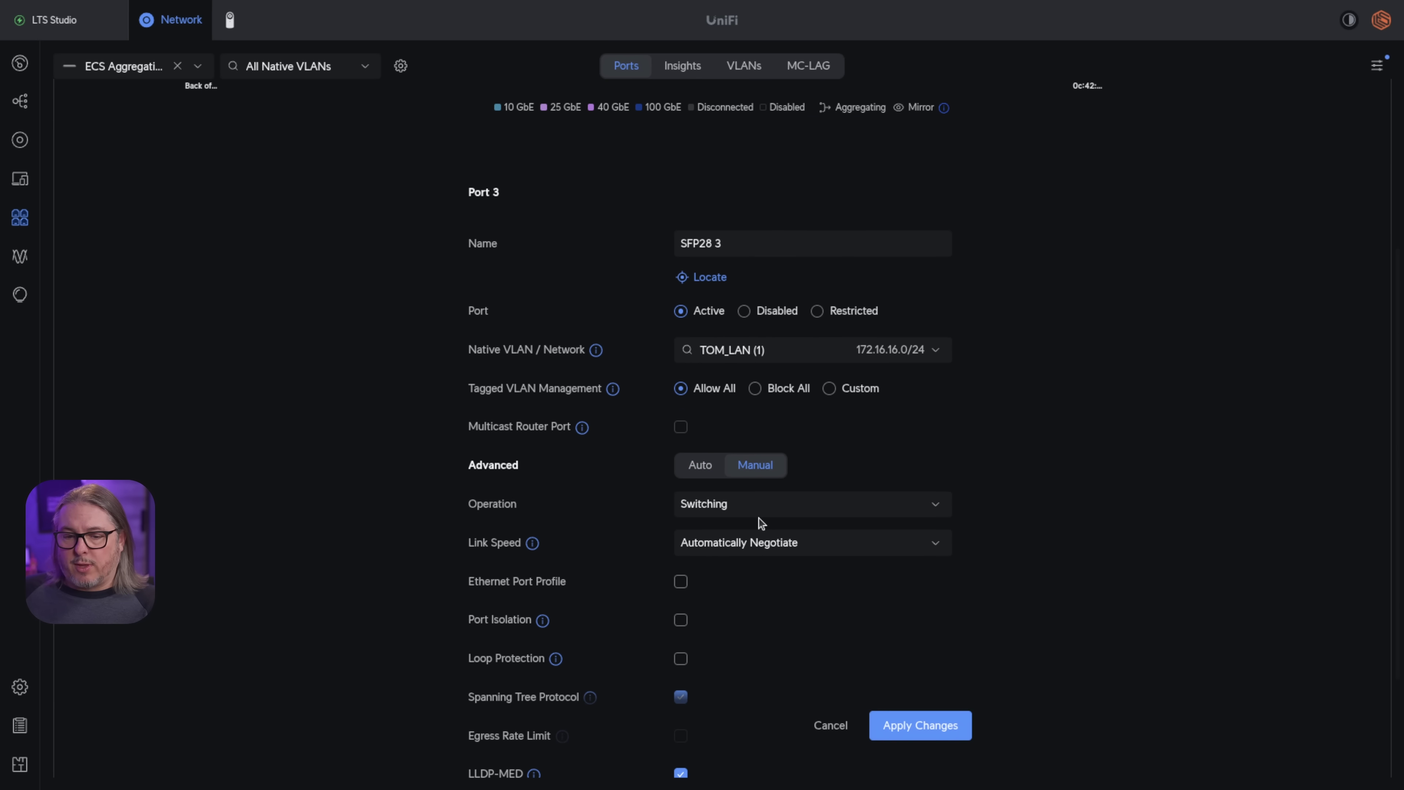
left_click(763, 542)
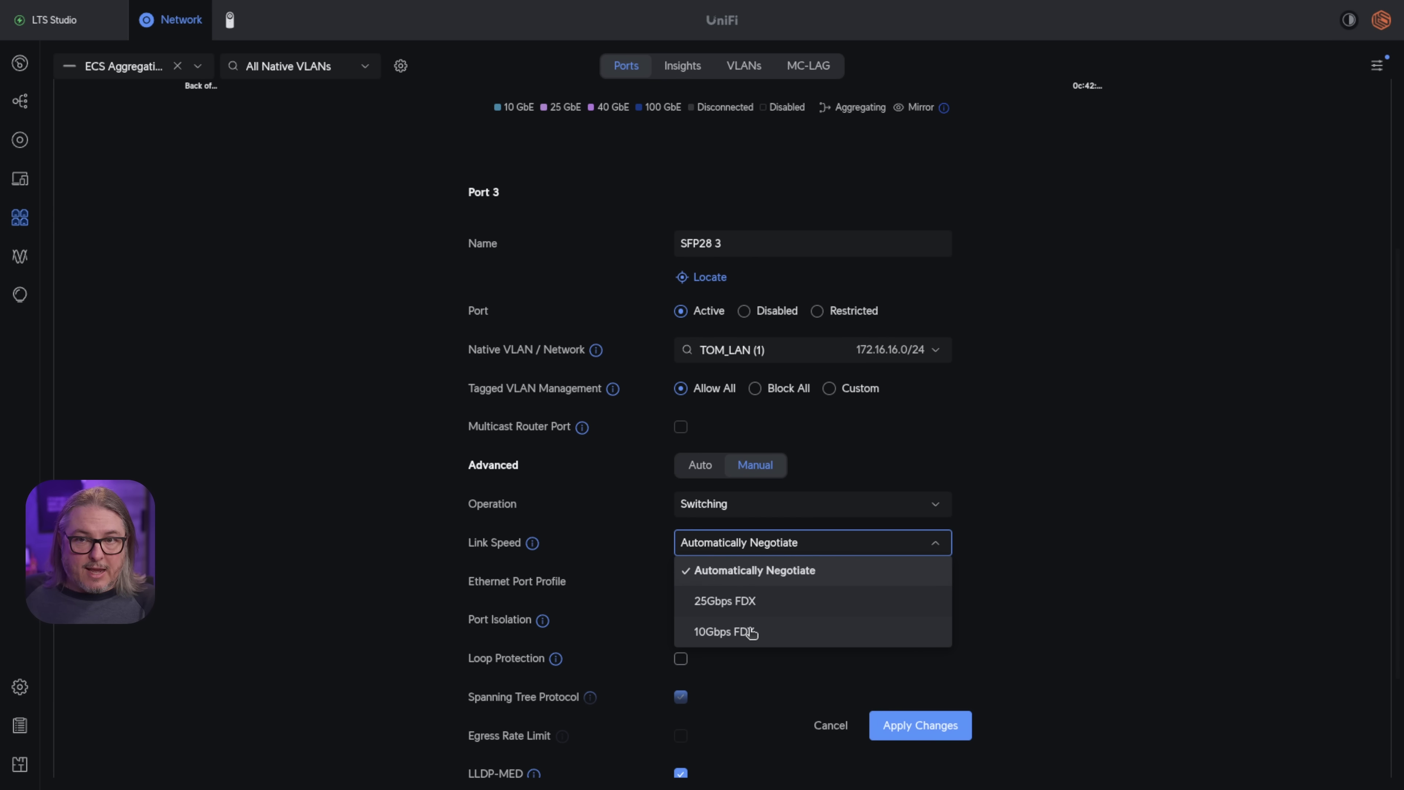
left_click(752, 632)
scroll(749, 632, "up", 5)
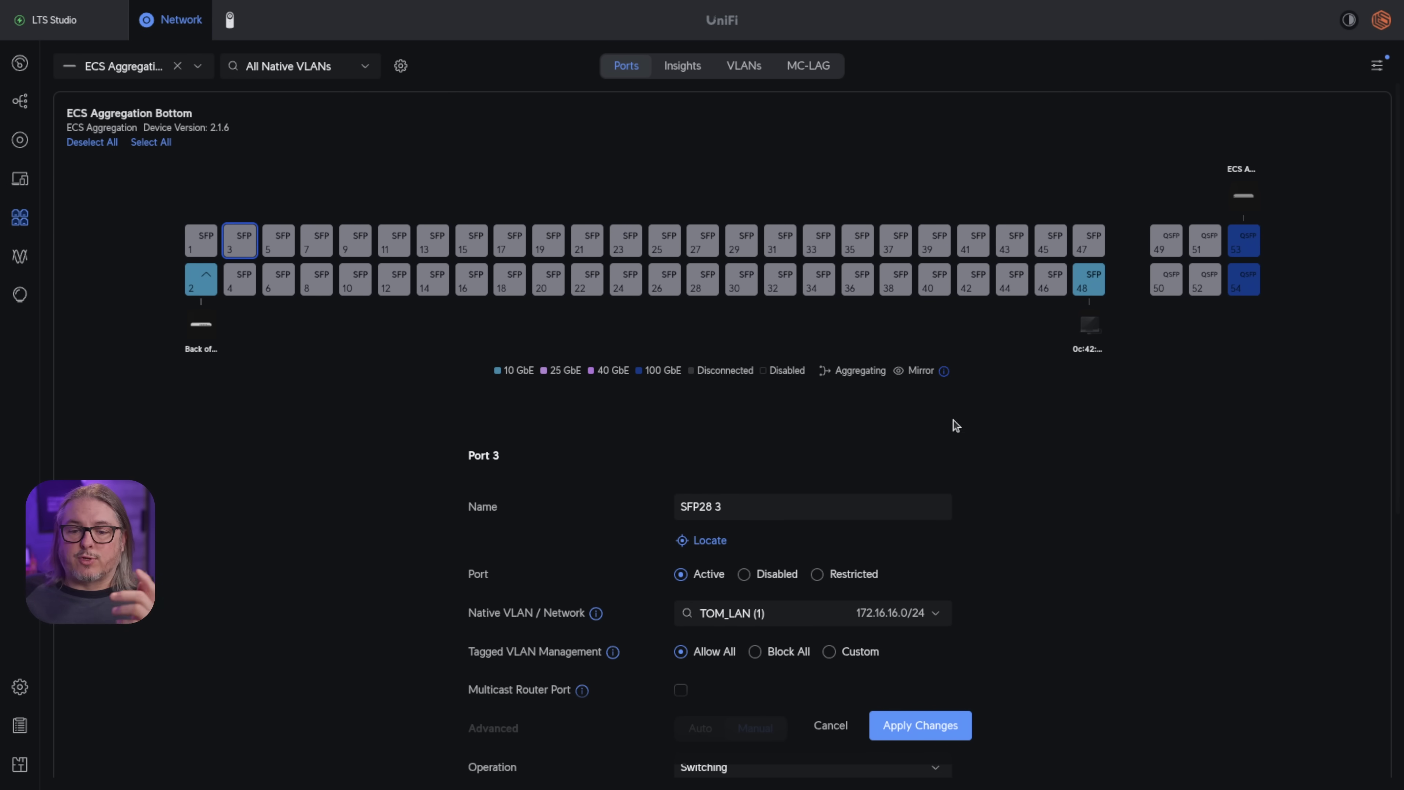
scroll(960, 568, "down", 3)
left_click(831, 725)
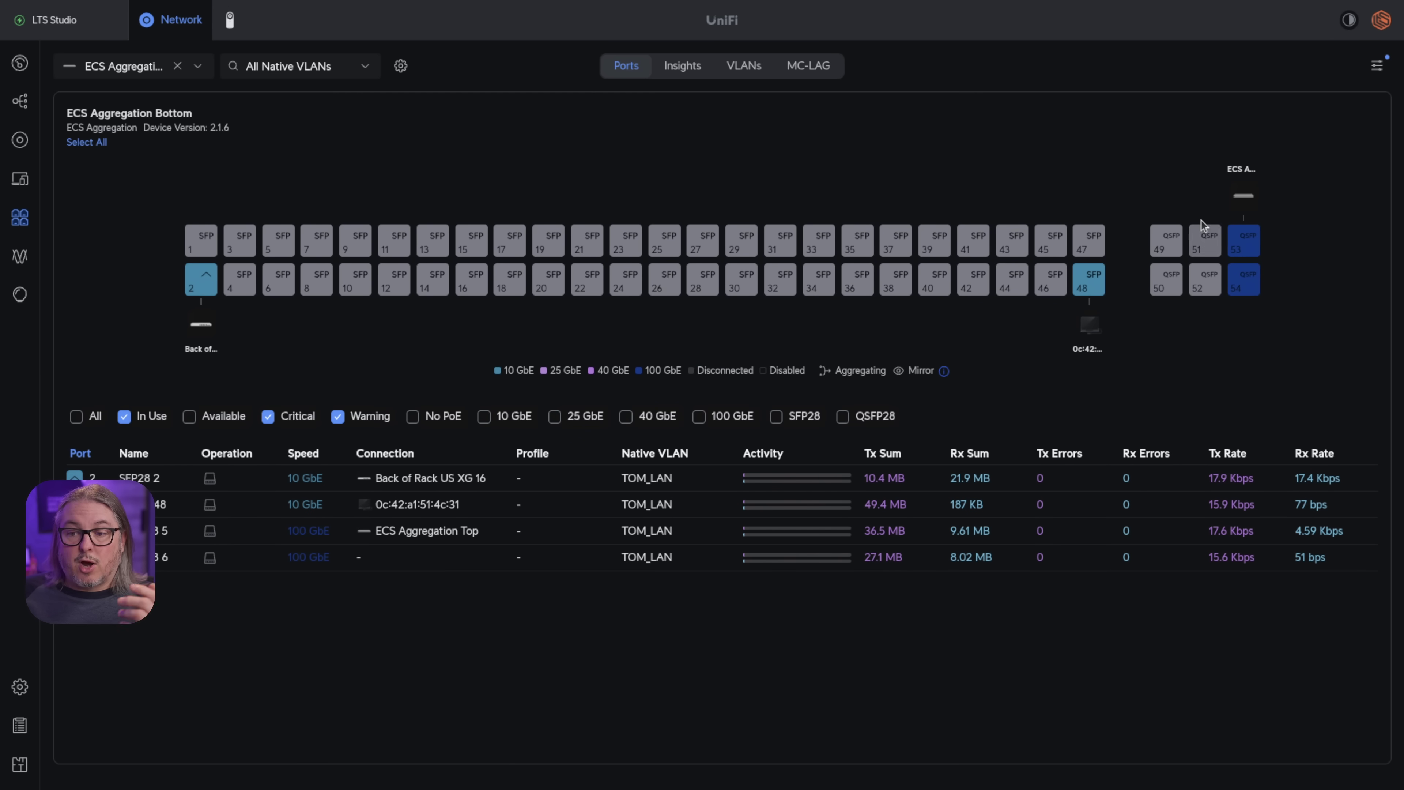
Review port 49's manual link speed options, then cancel without applying changes
left_click(1167, 241)
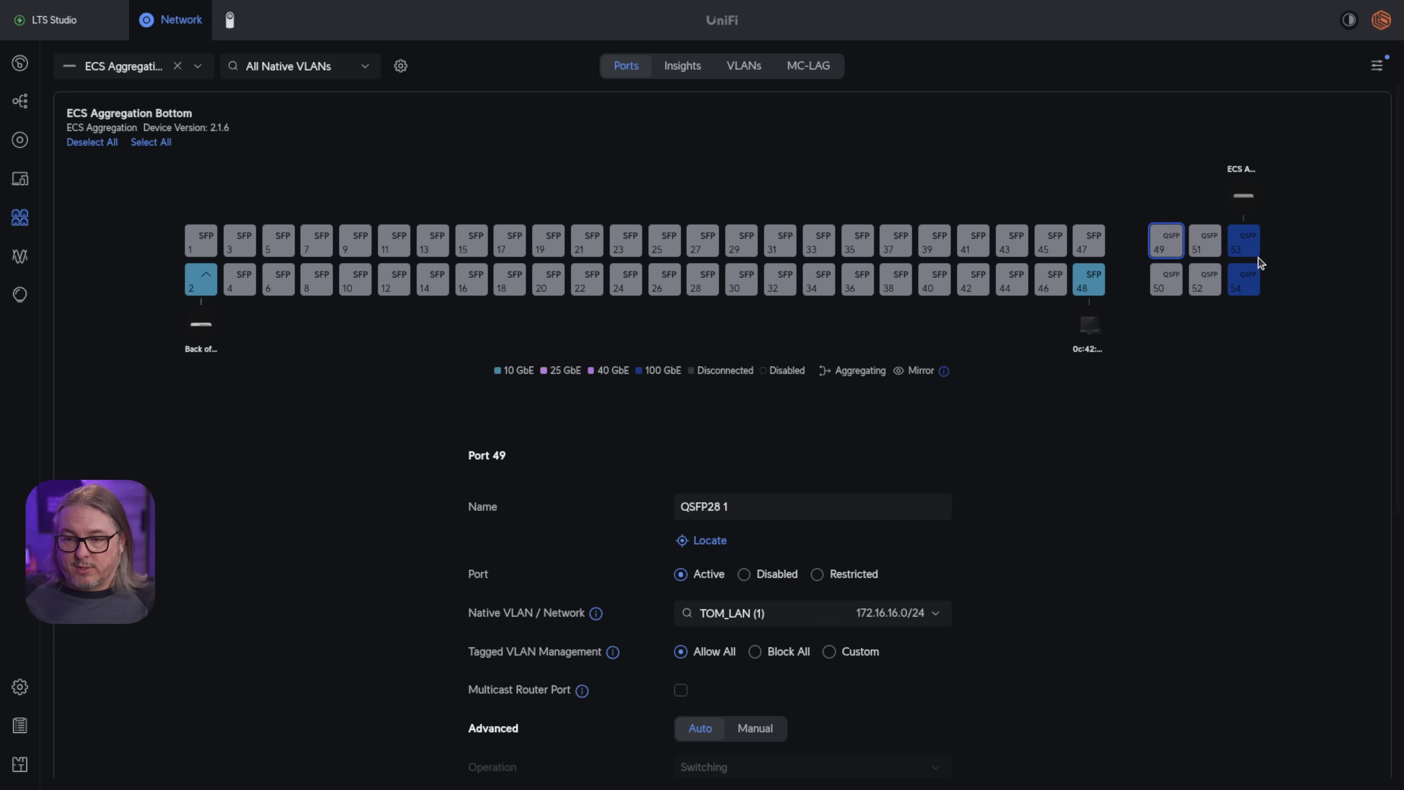
scroll(742, 431, "down", 6)
left_click(754, 378)
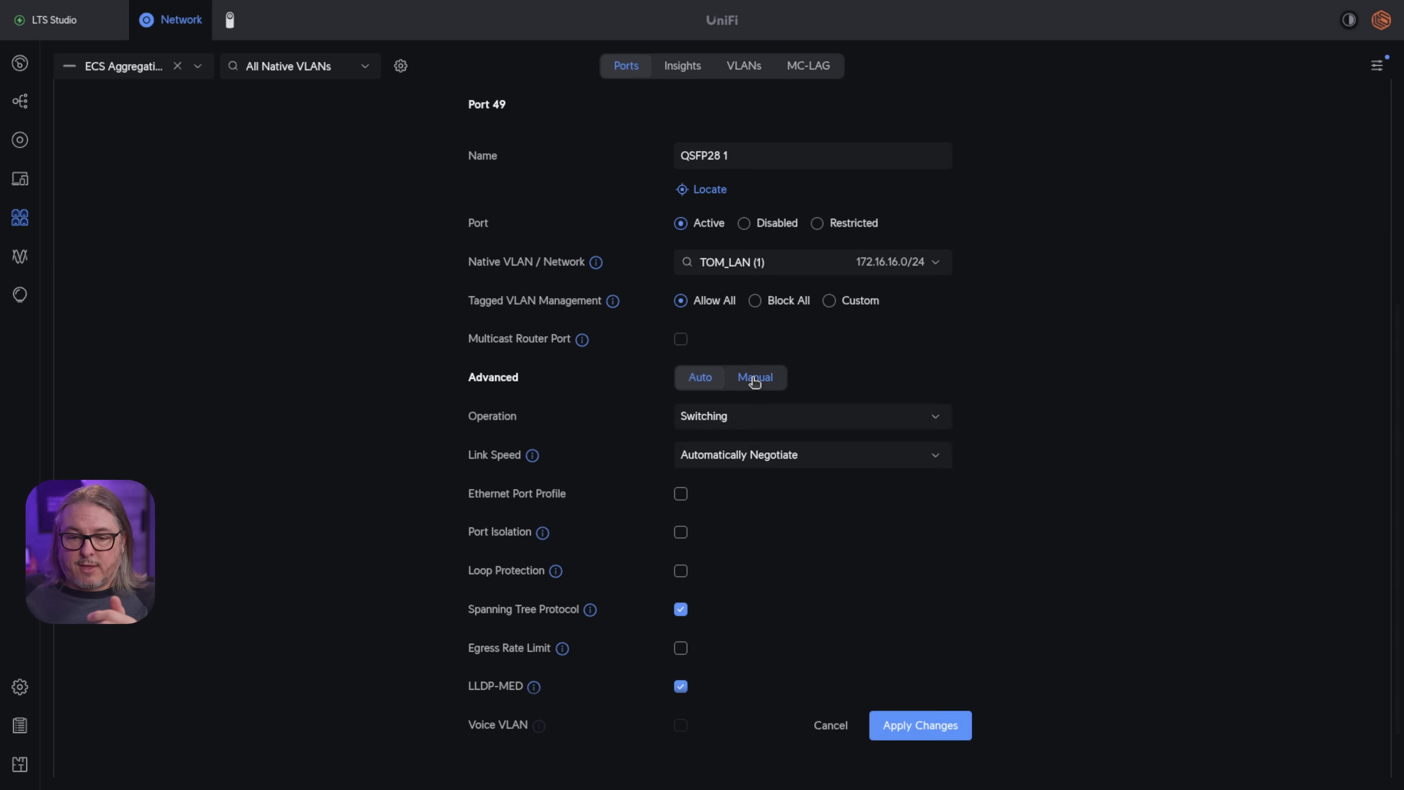
left_click(748, 461)
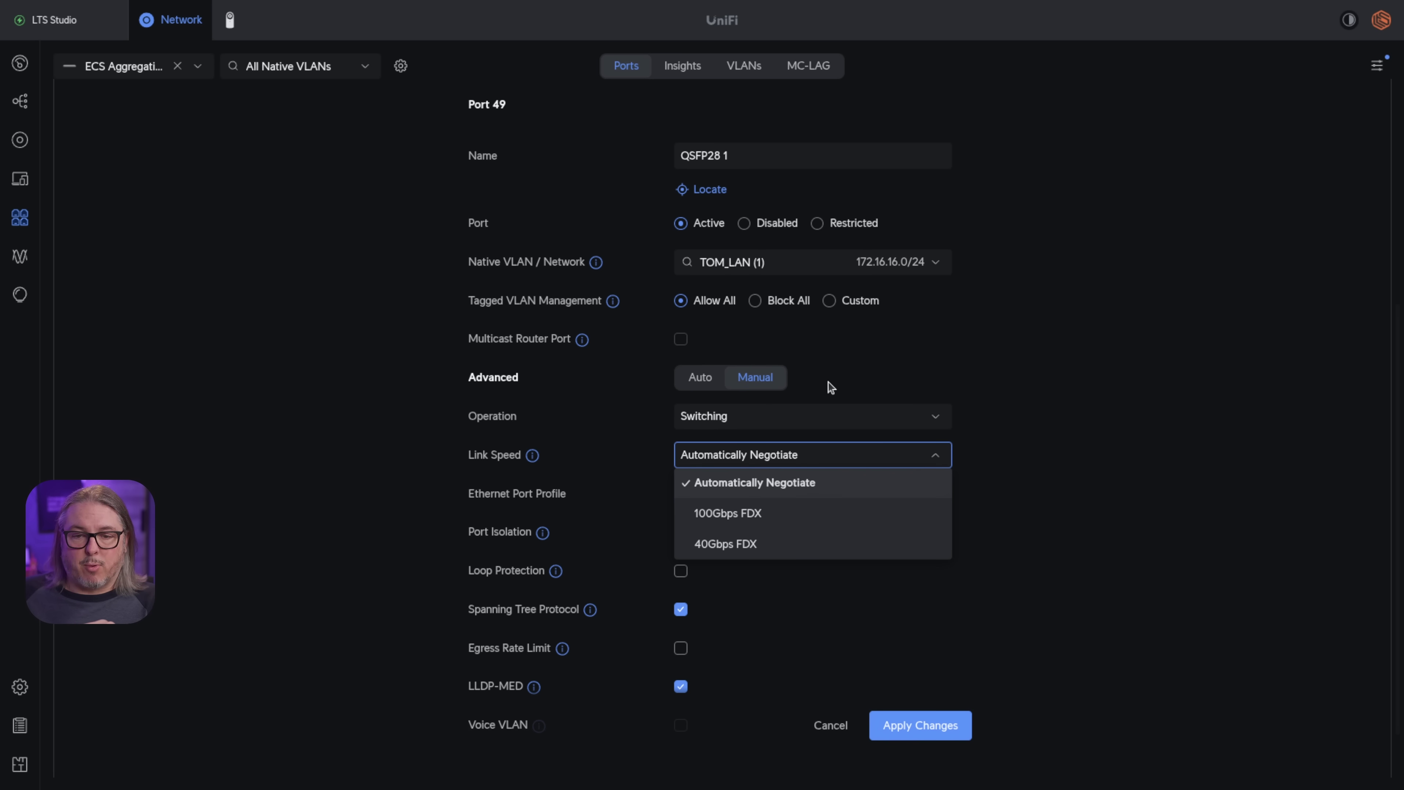
scroll(831, 387, "up", 5)
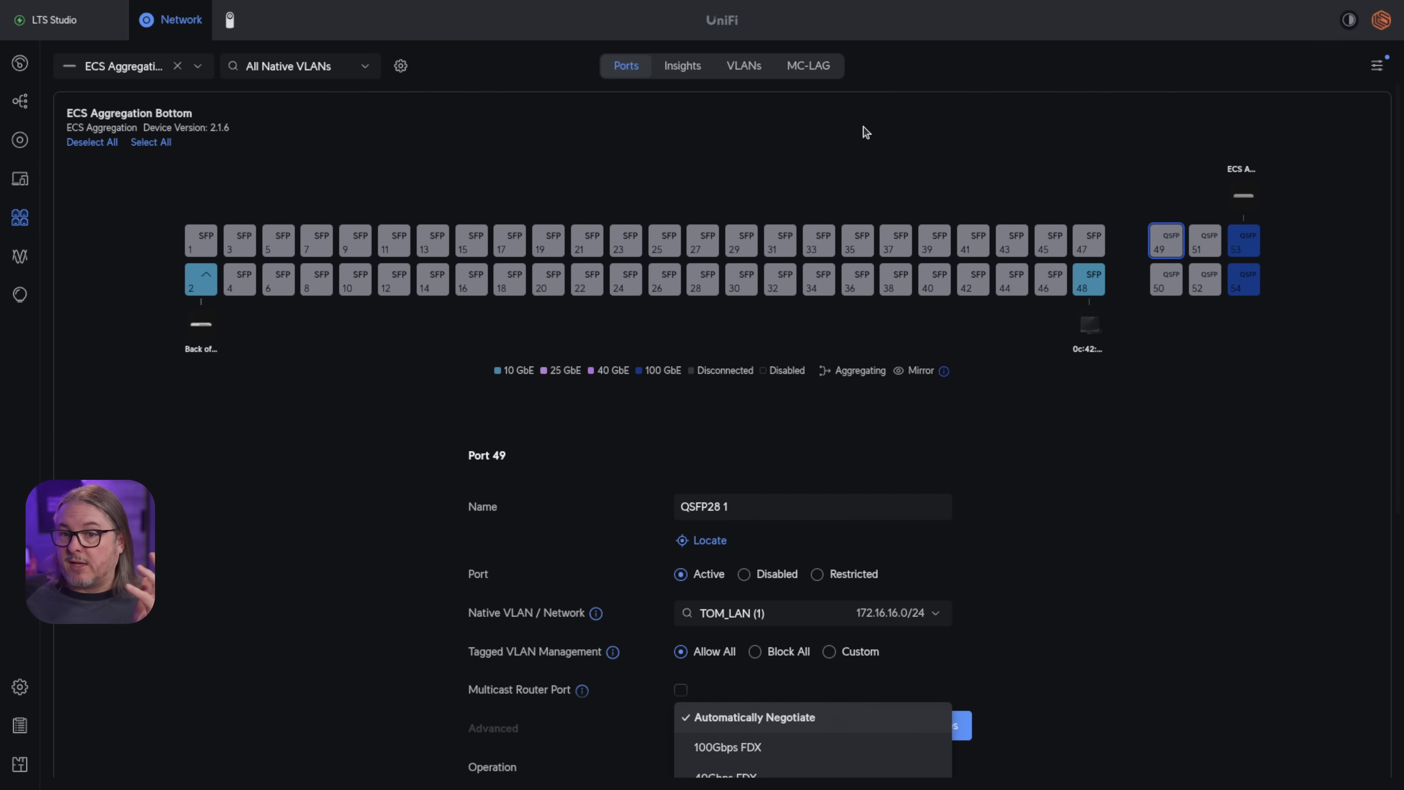
scroll(793, 487, "down", 5)
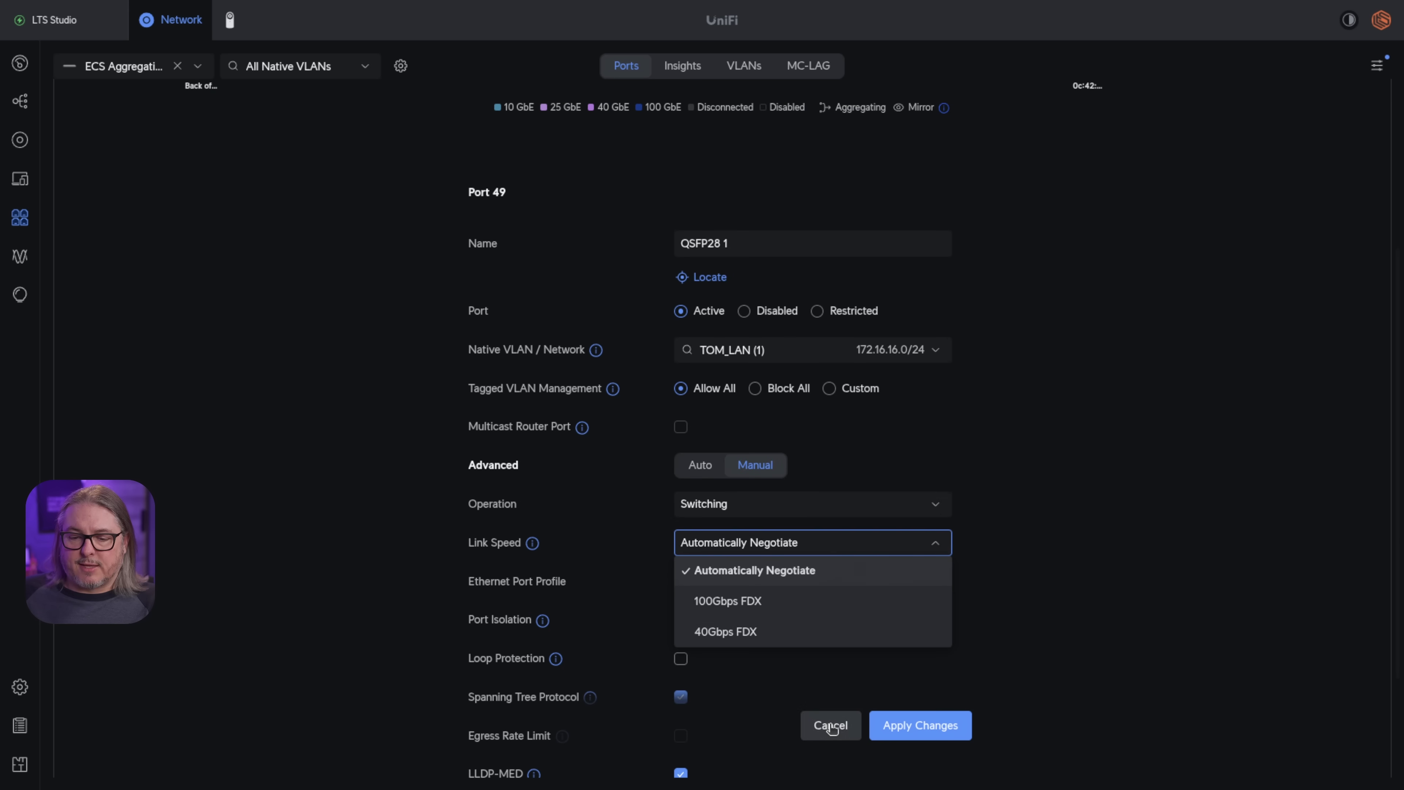
left_click(831, 726)
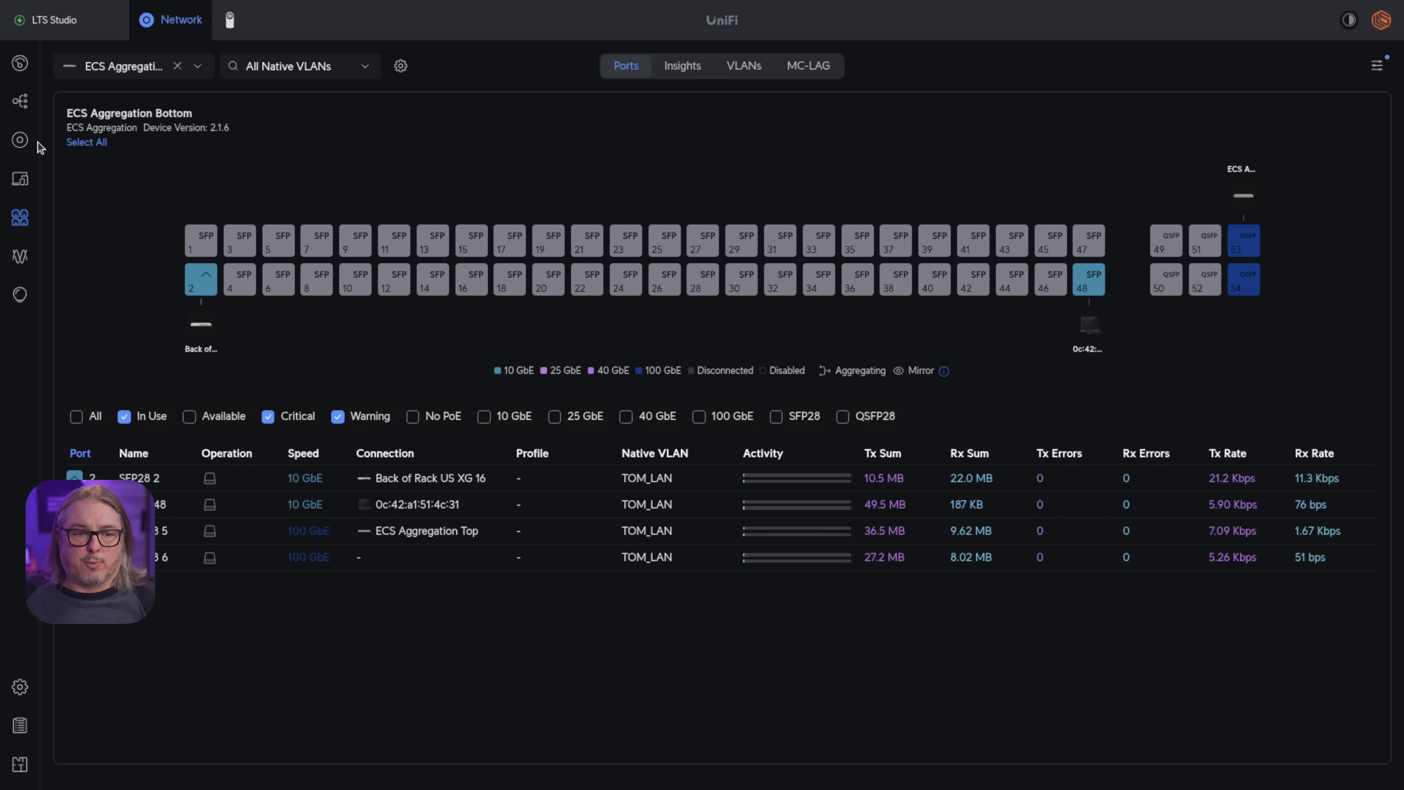
left_click(20, 102)
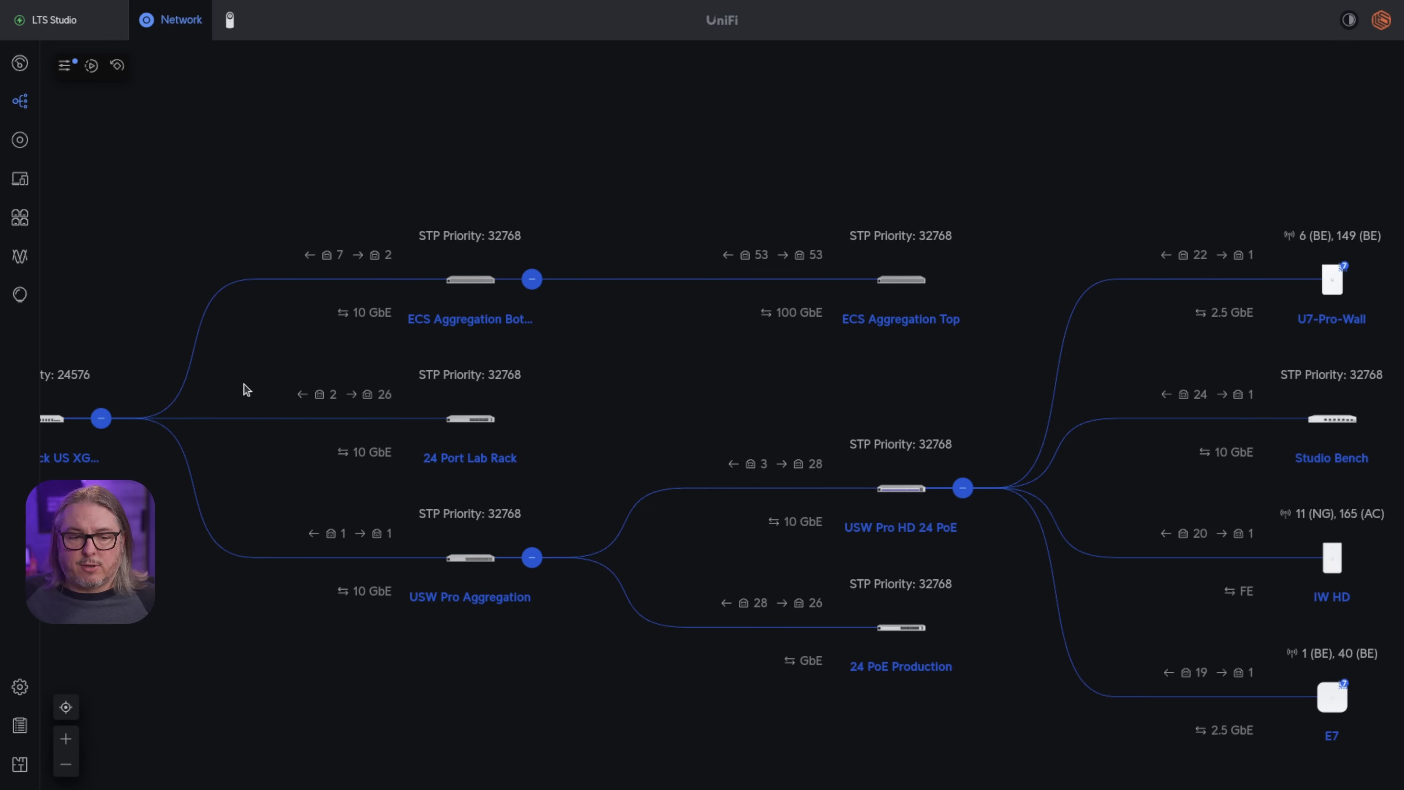
left_click_drag(245, 392, 386, 385)
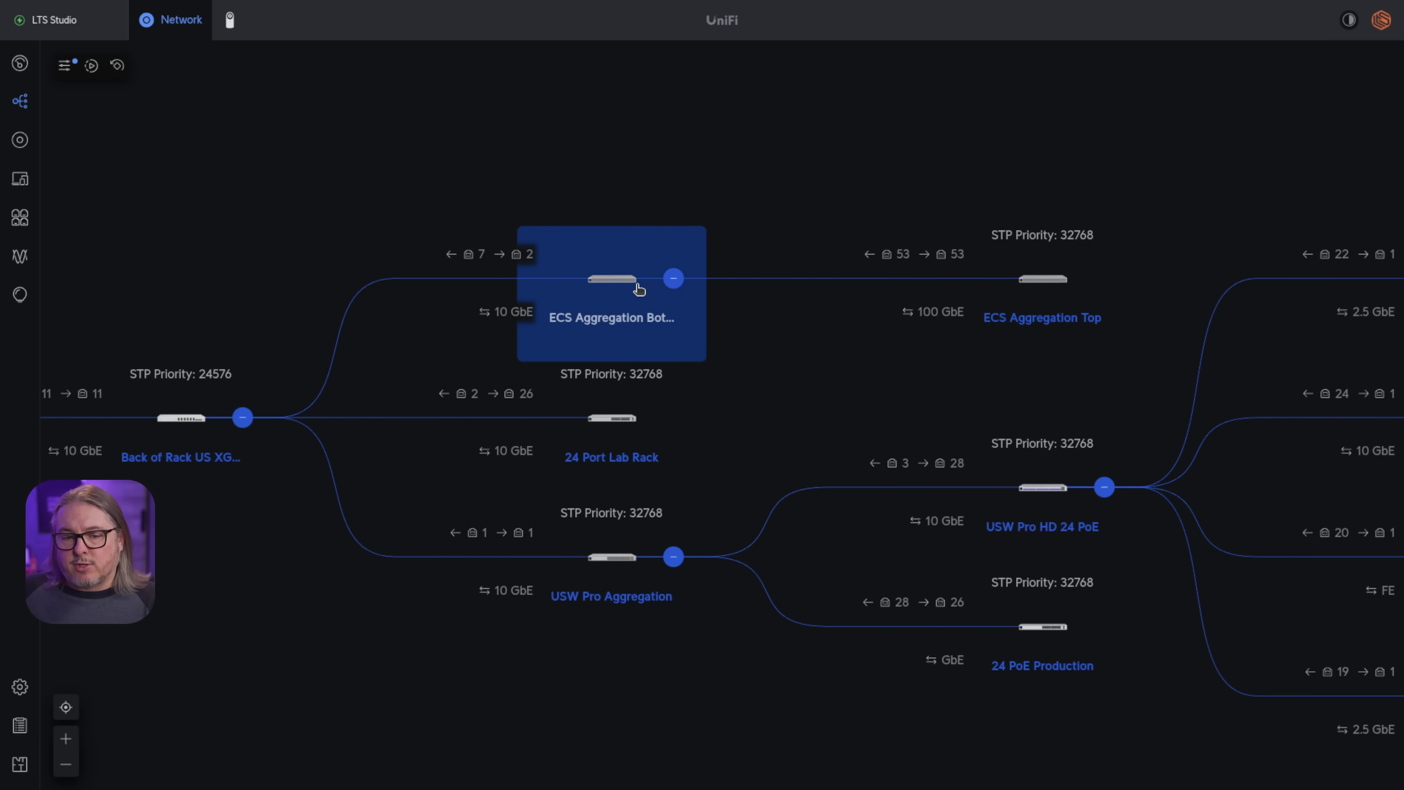
left_click_drag(815, 379, 717, 383)
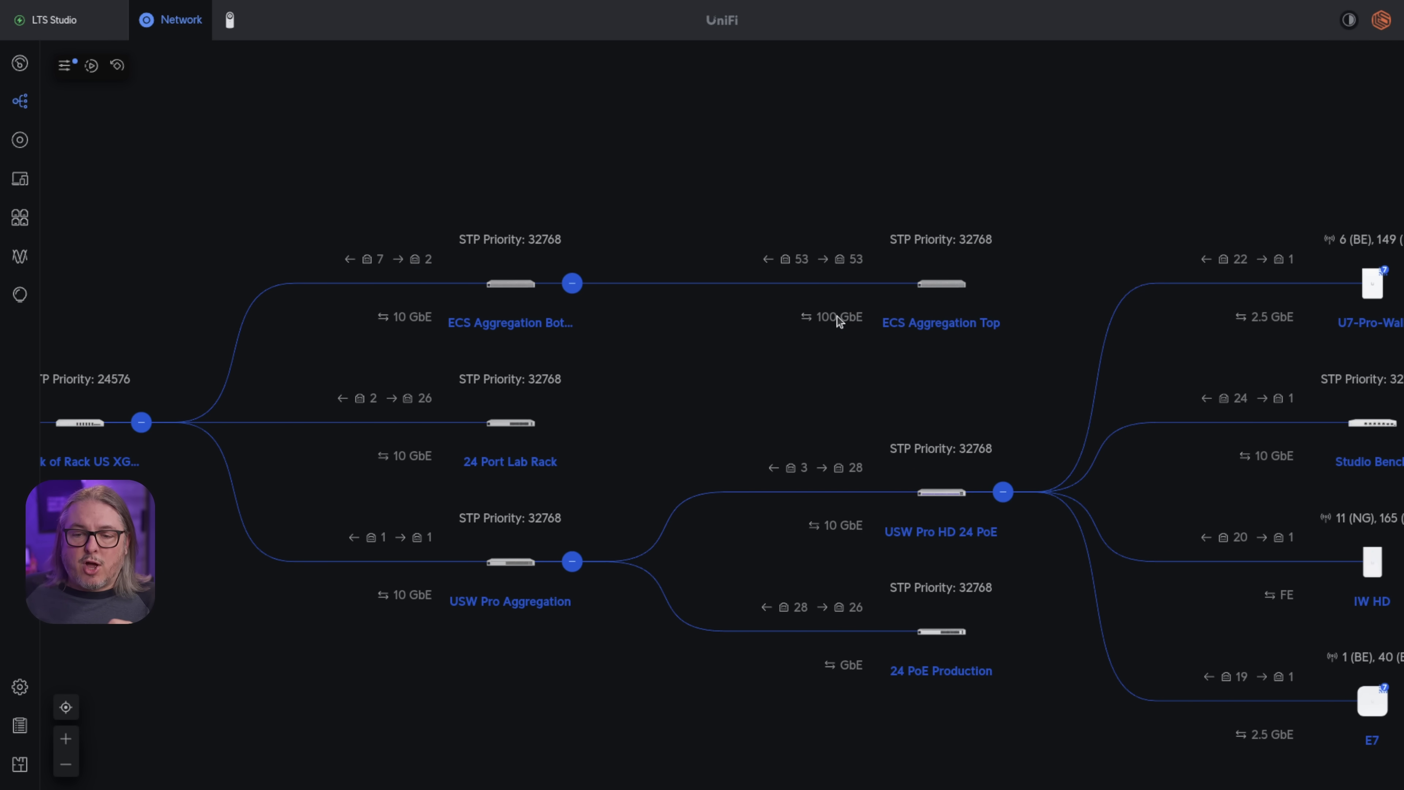
left_click(933, 306)
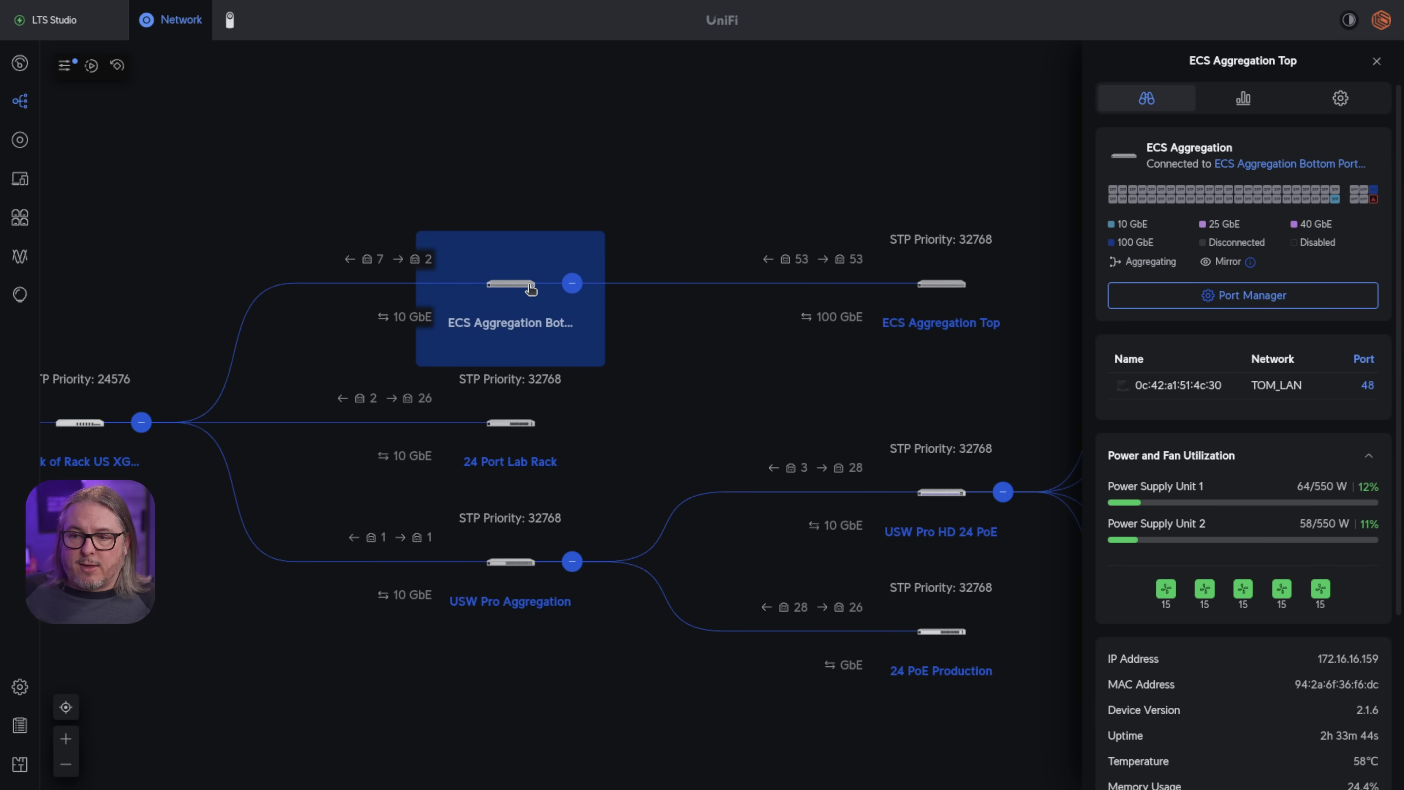
left_click(529, 289)
Select ports 53 and 54 together in ECS Aggregation Bottom's port configuration
left_click(1310, 291)
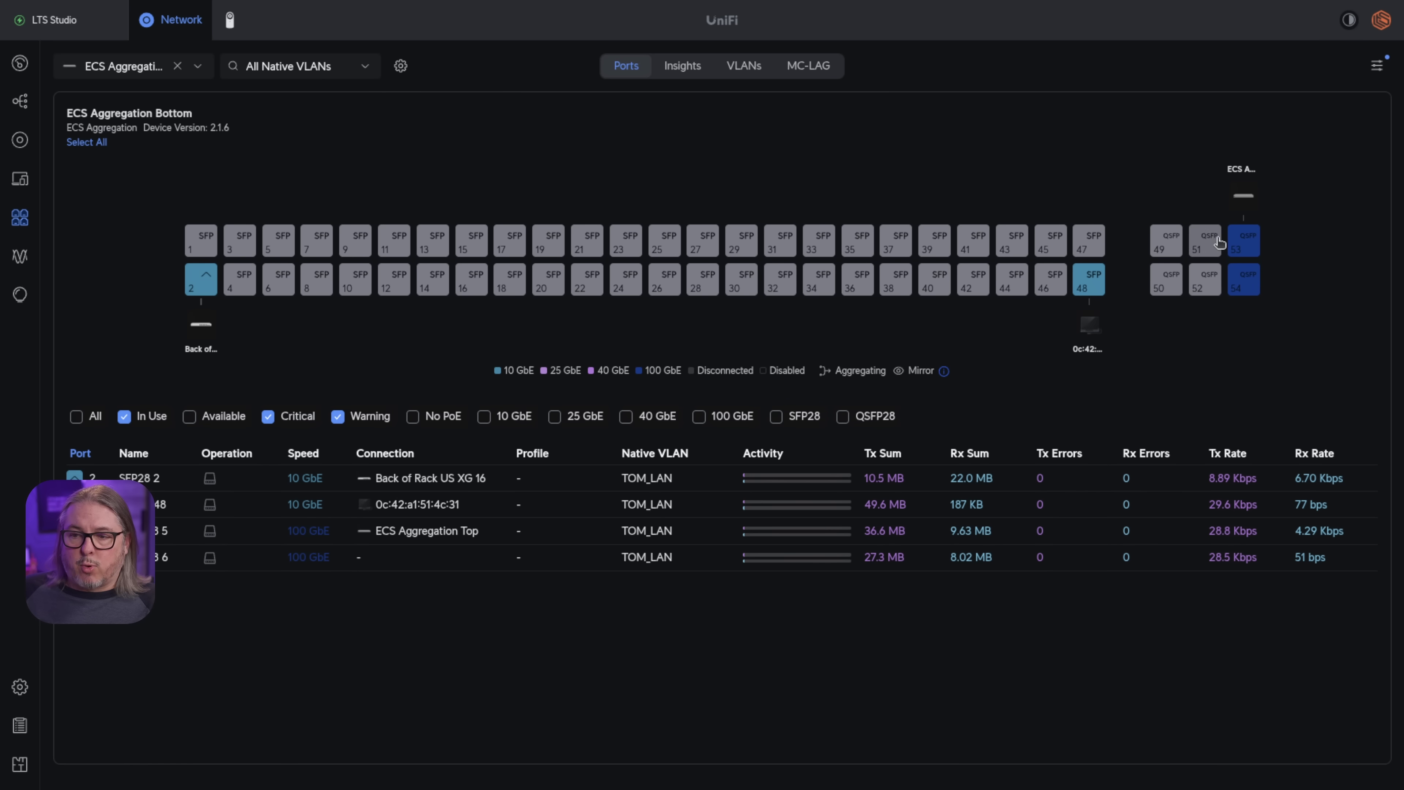
left_click(1240, 242)
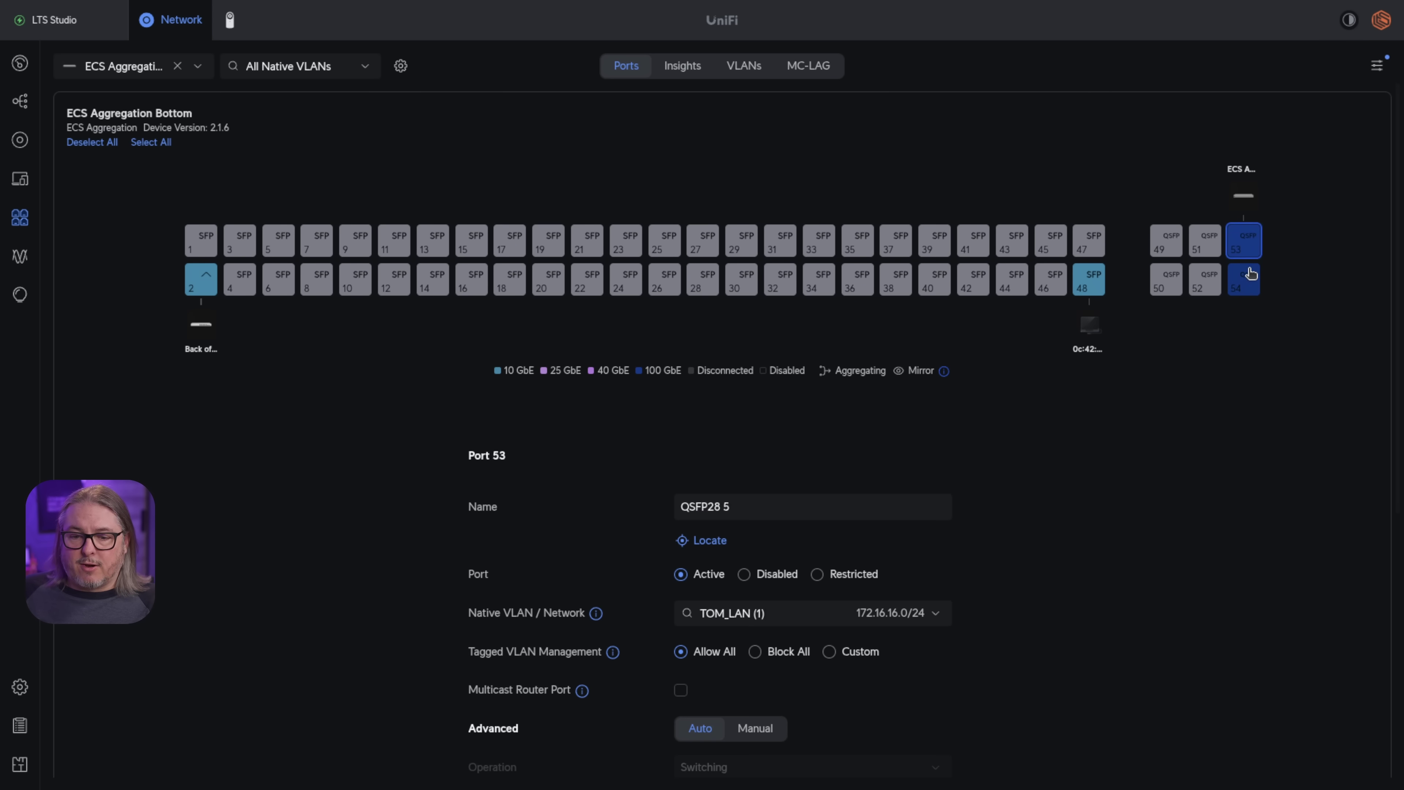
left_click(1248, 289)
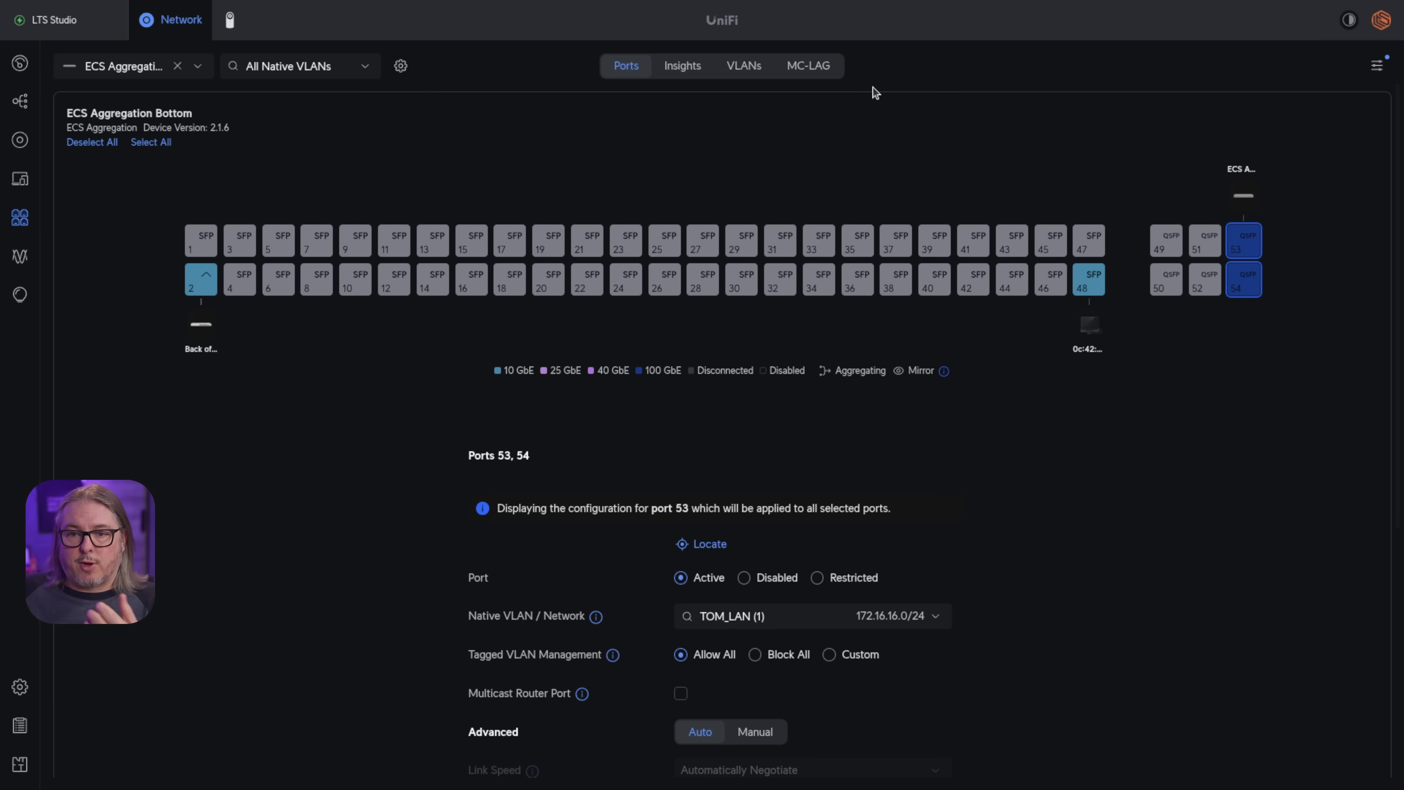
Create MC-LAG Group 1 with ECS Aggregation Top as Switch A and ECS Aggregation Bottom as Switch B
left_click(820, 68)
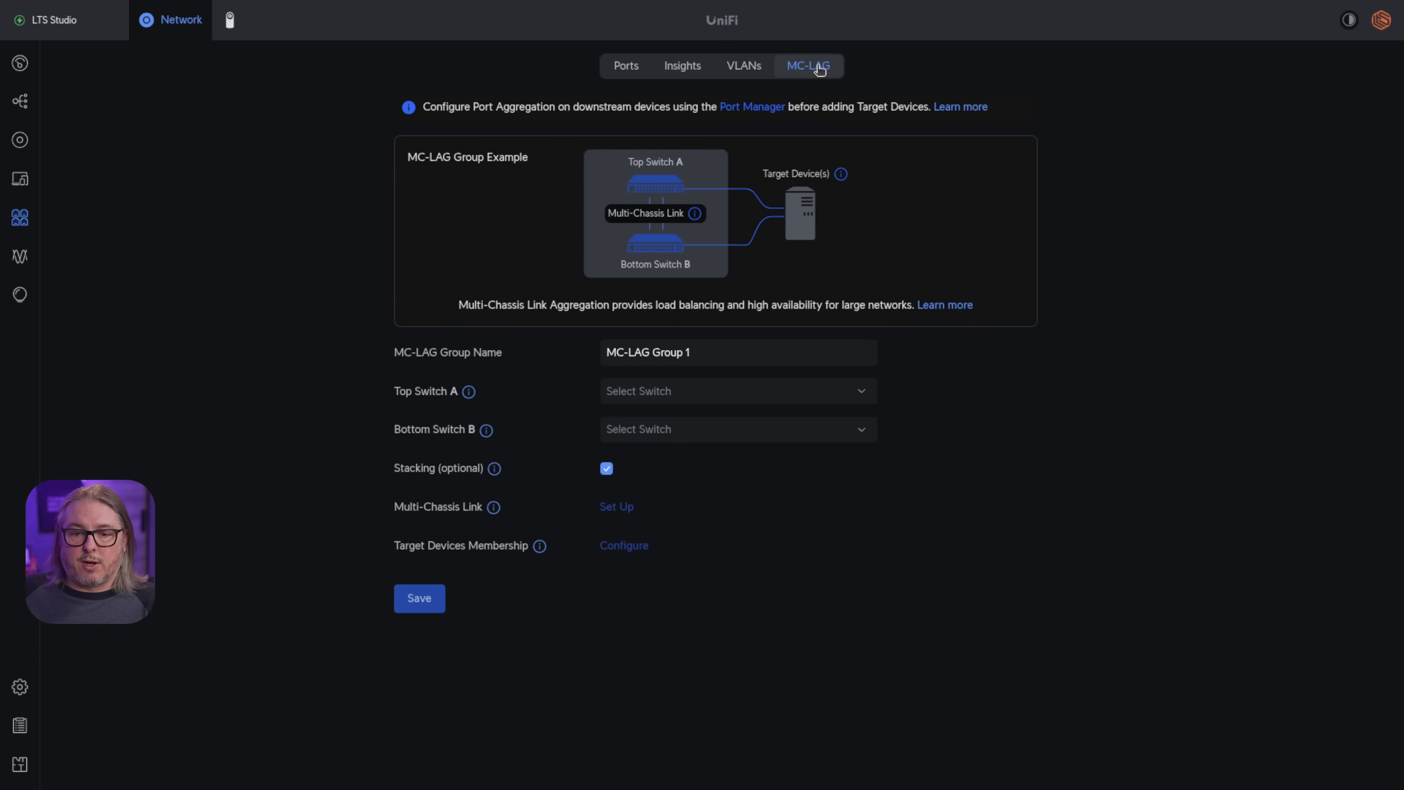
left_click(717, 357)
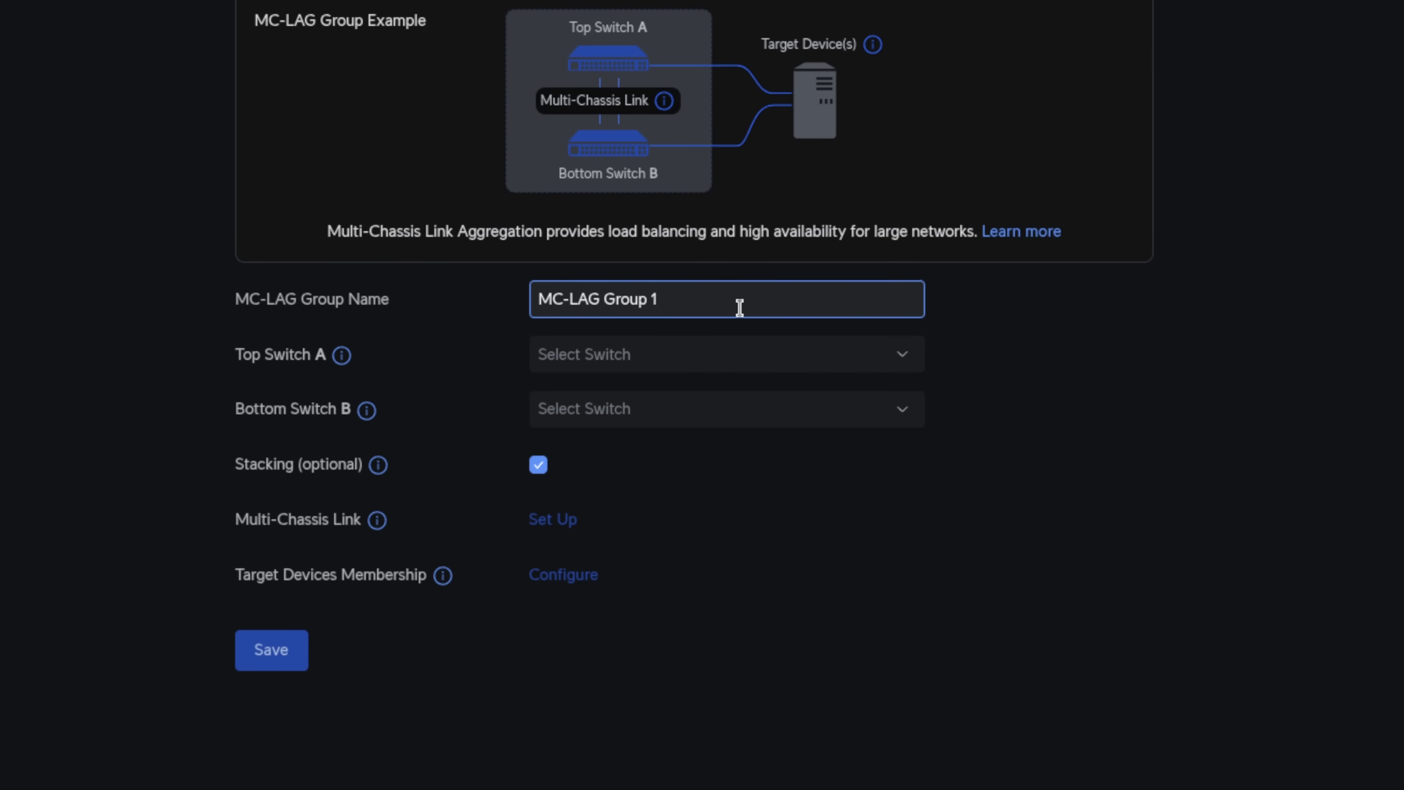
type("wedvewfv")
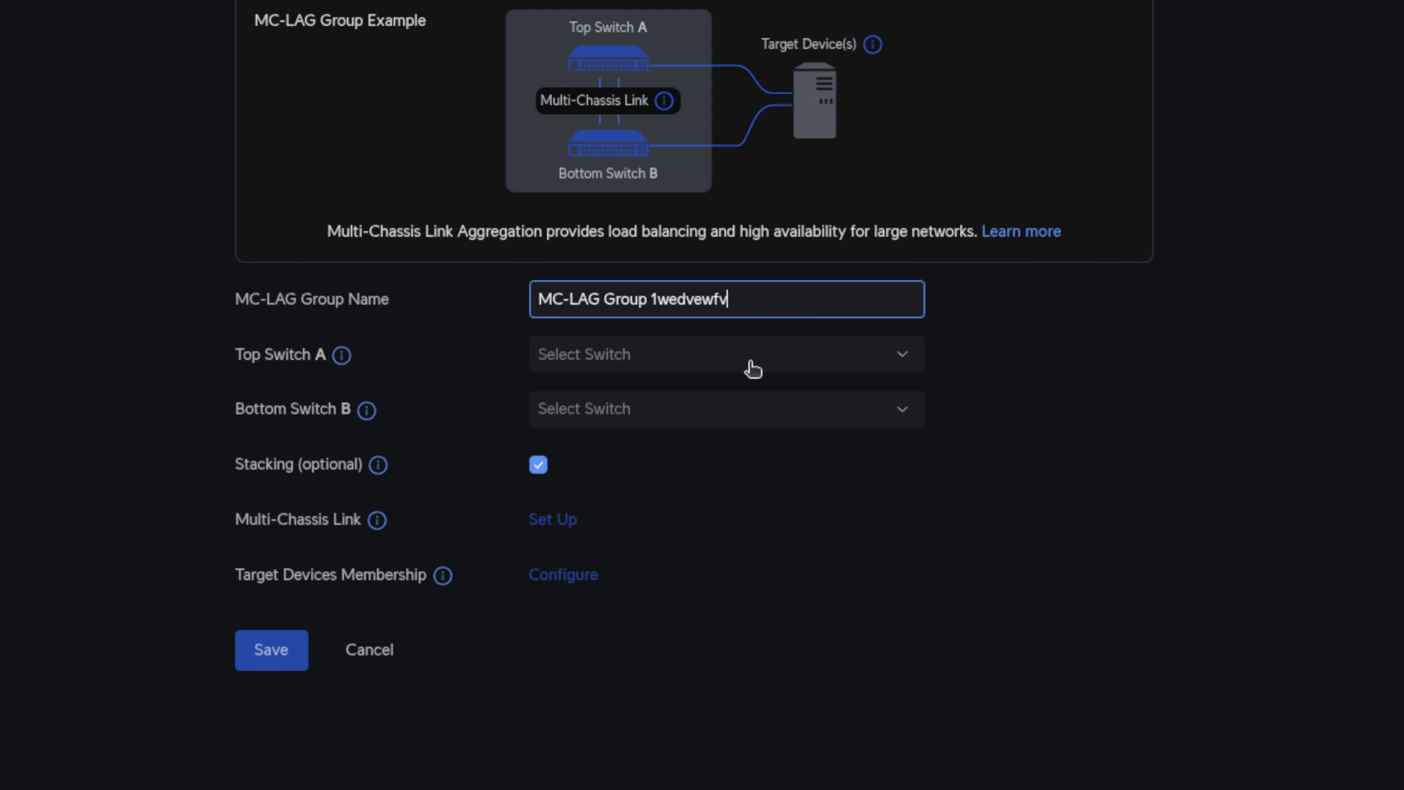
key("BackSpace")
key("BackSpace")
key("BackSpace")
key("BackSpace")
key("BackSpace")
key("BackSpace")
key("BackSpace")
key("BackSpace")
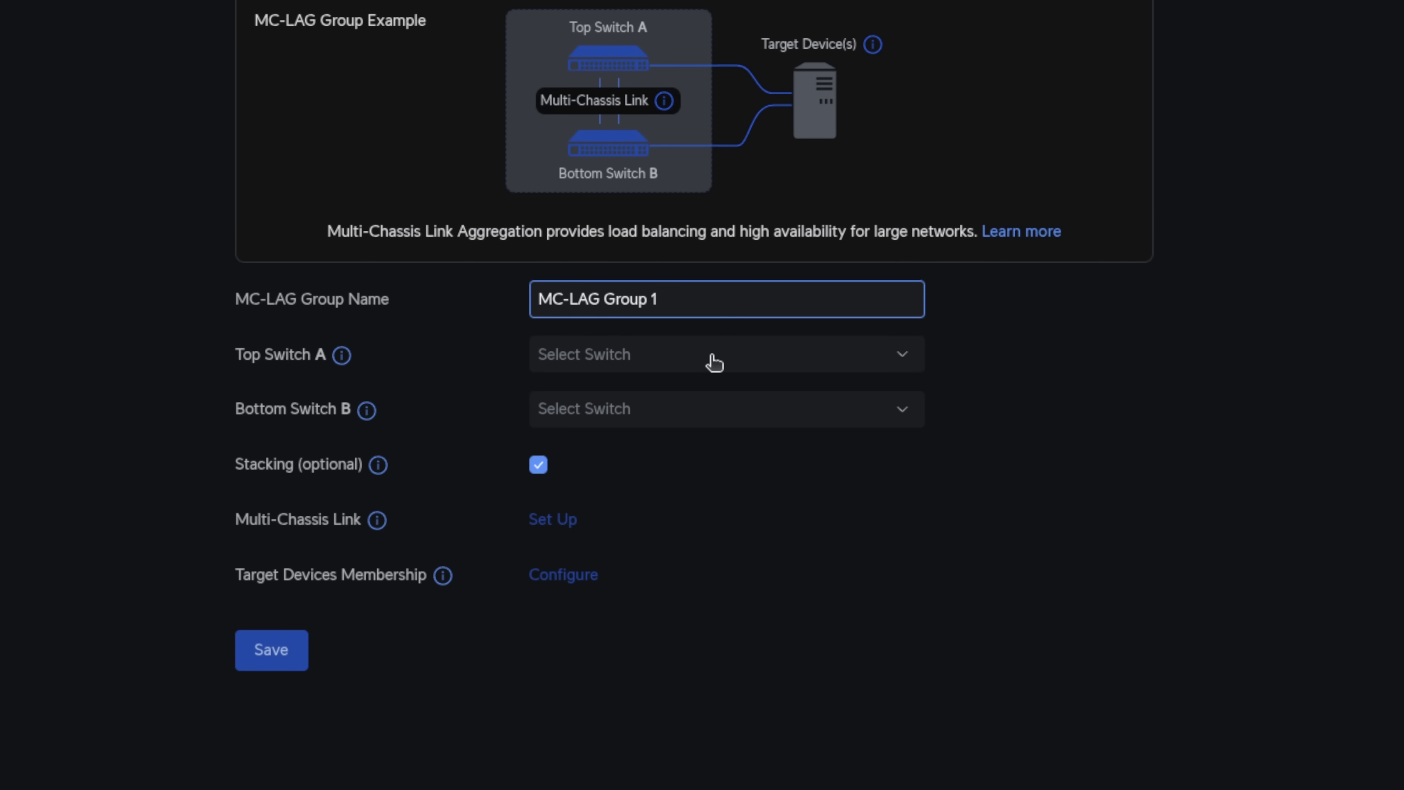
left_click(714, 361)
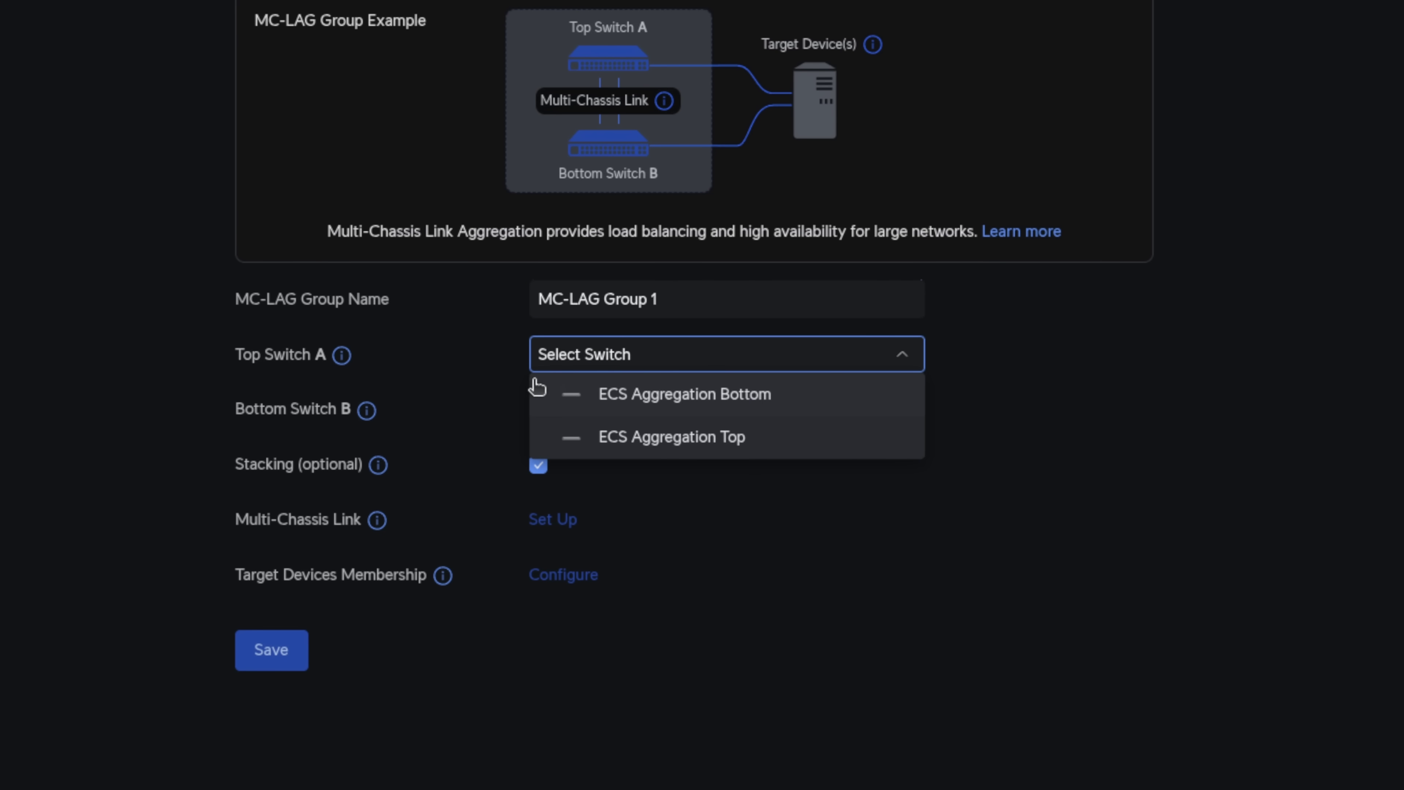
left_click(669, 437)
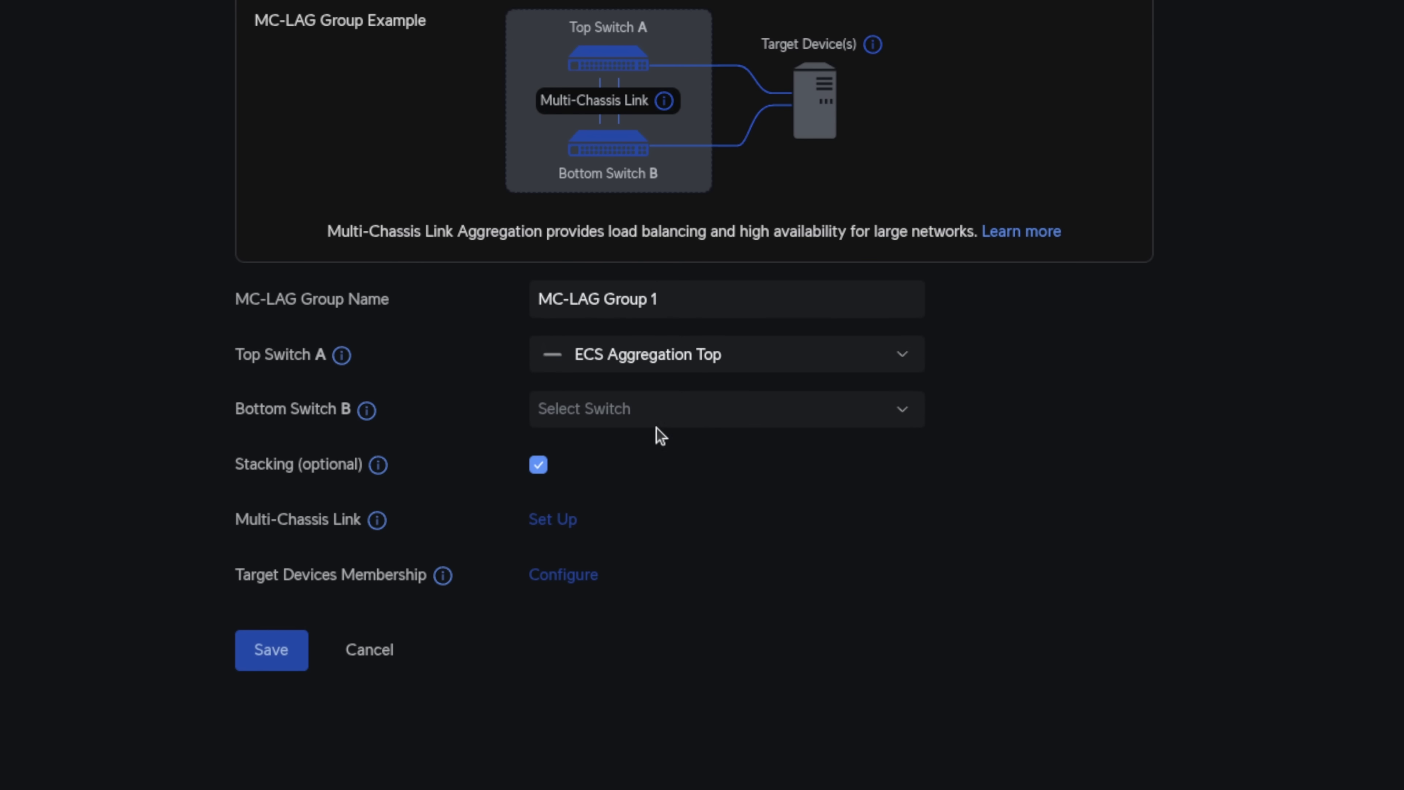
left_click(661, 419)
left_click(659, 457)
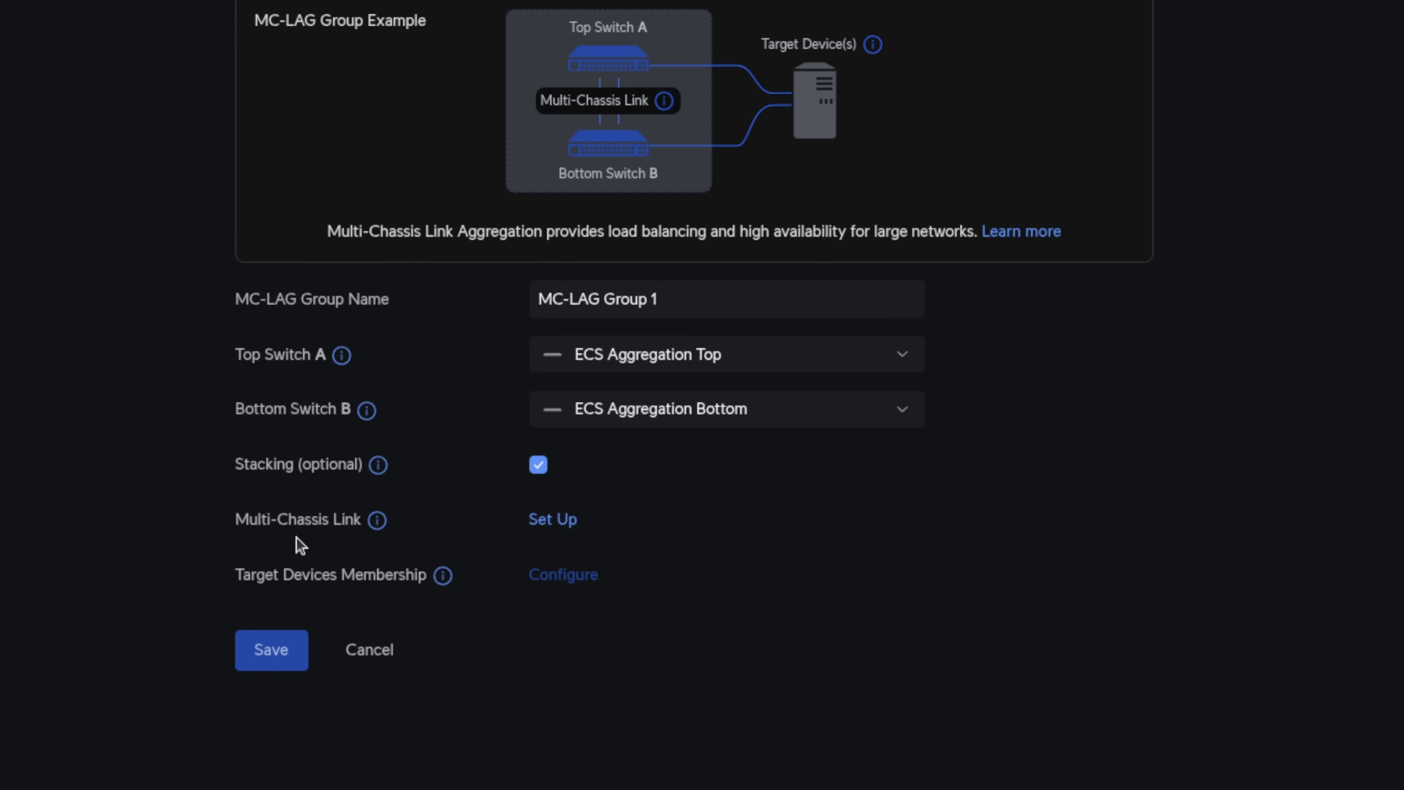
Save ports 53-54 on both Top and Bottom switches as the multi-chassis link
left_click(555, 523)
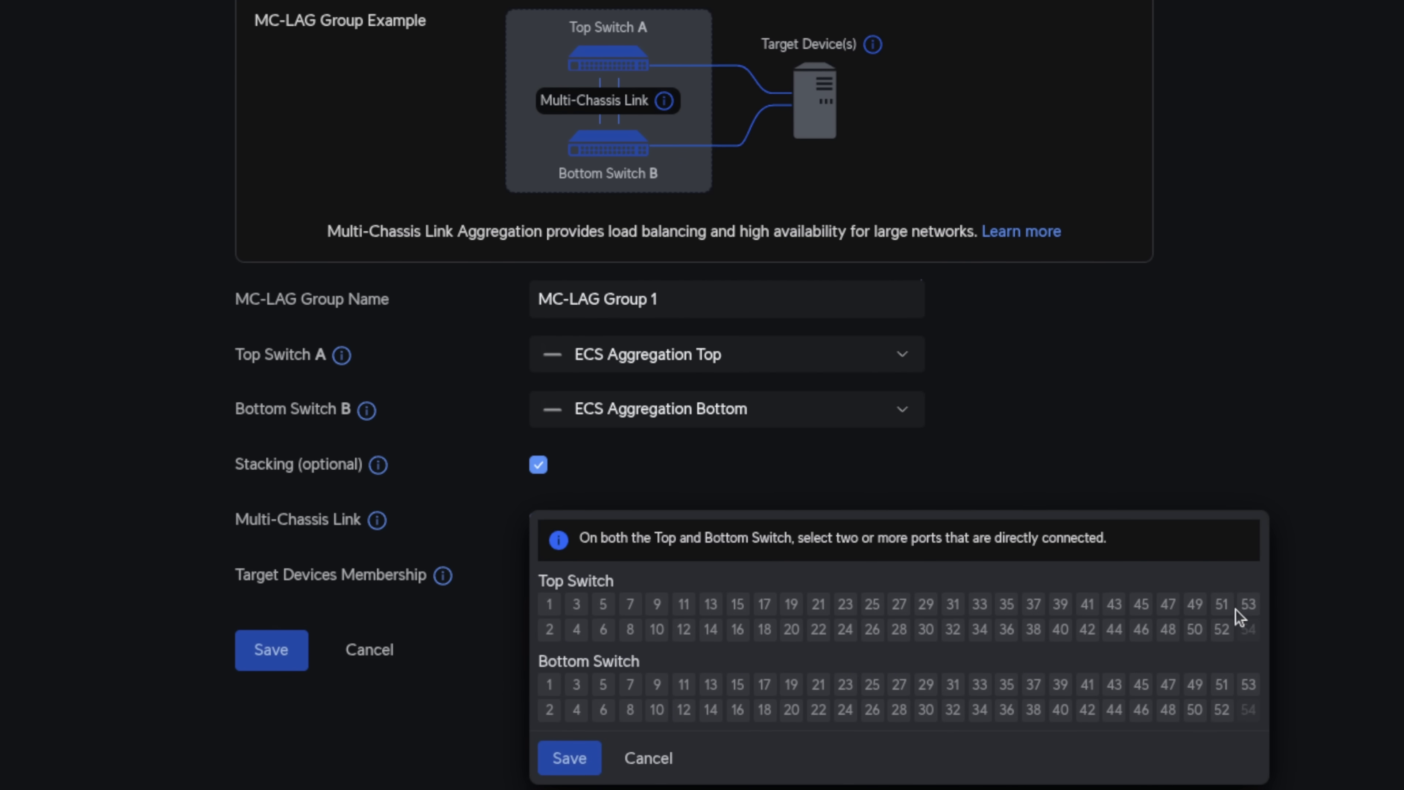
left_click(1249, 611)
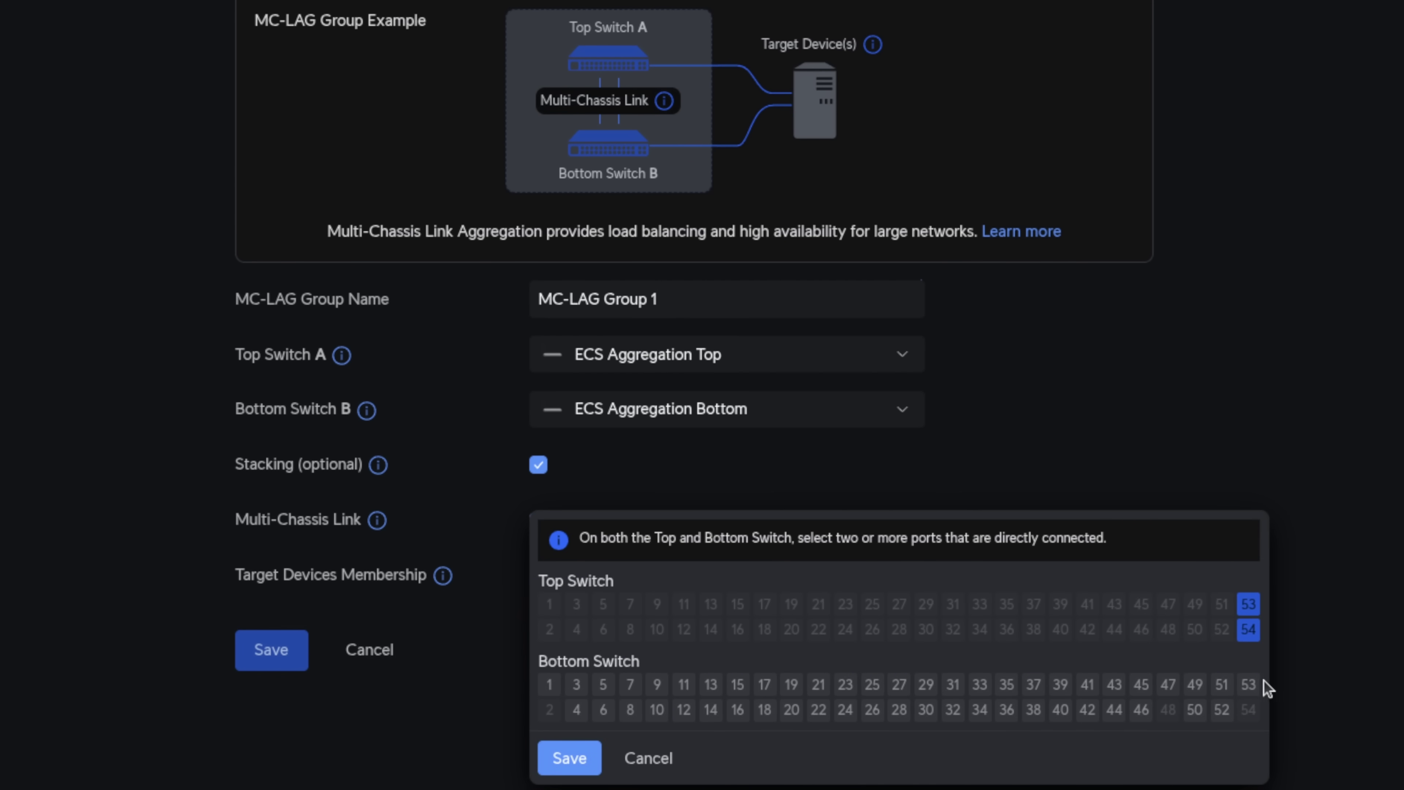
left_click(1251, 694)
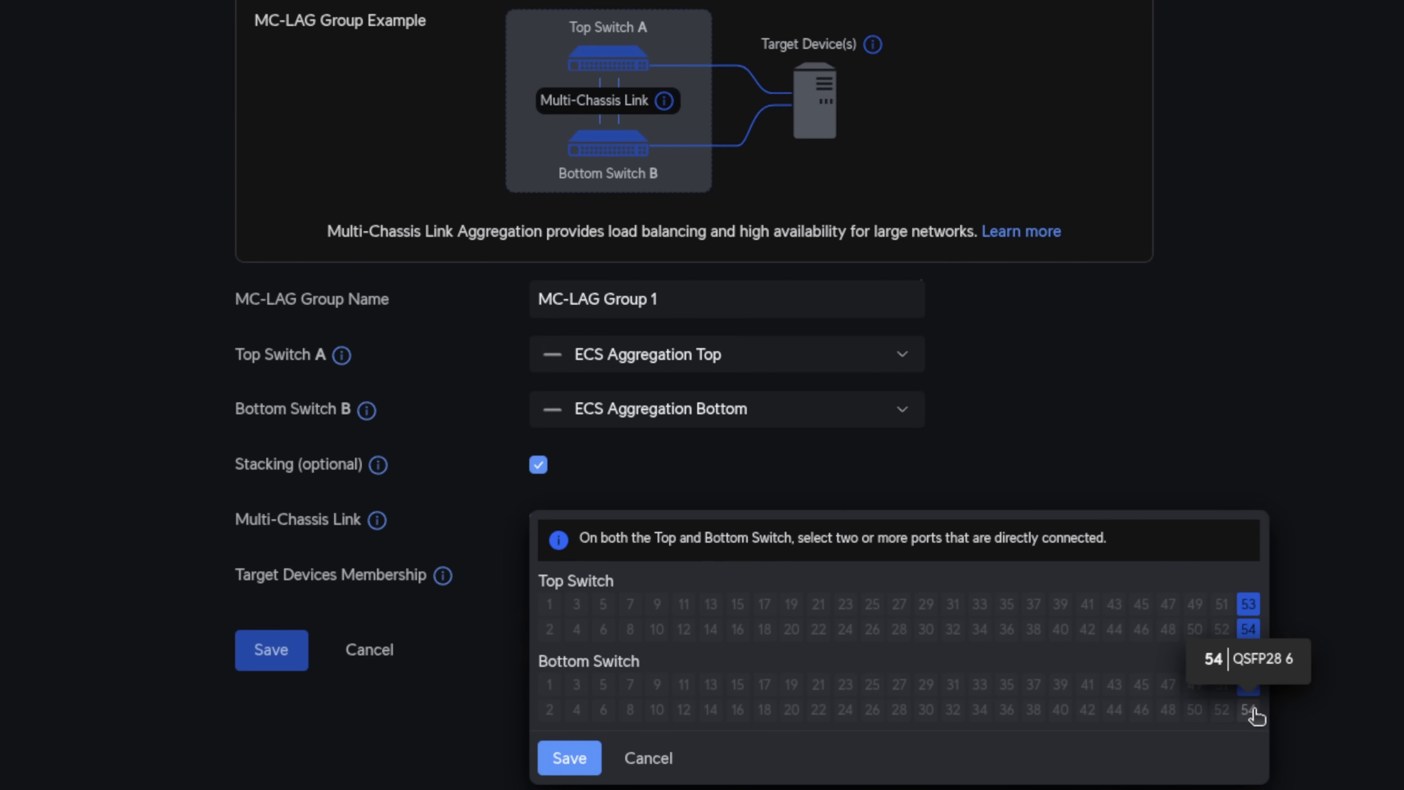
left_click(1252, 711)
mouse_move(1197, 712)
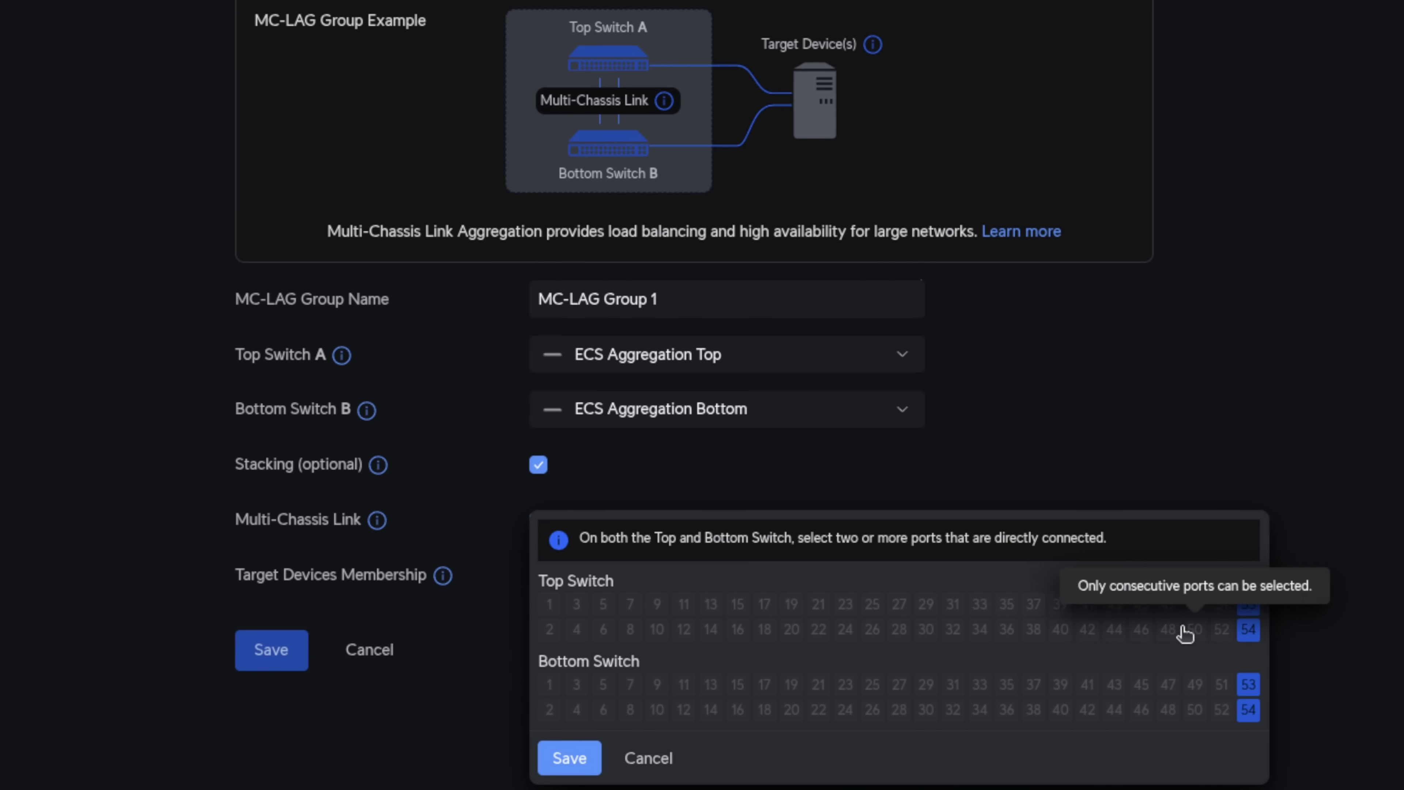
left_click(574, 766)
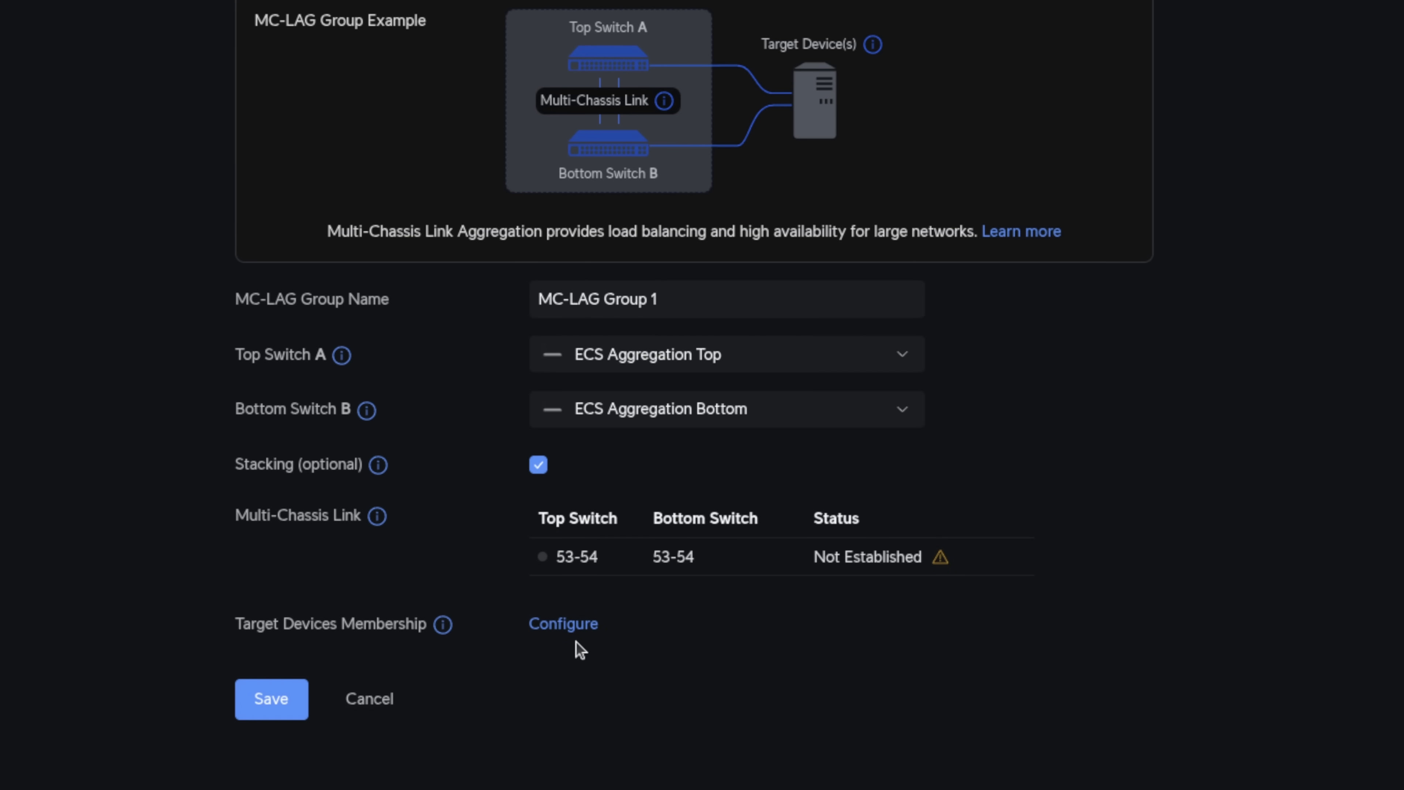
Save port 48 on both switches as the target device membership
left_click(595, 627)
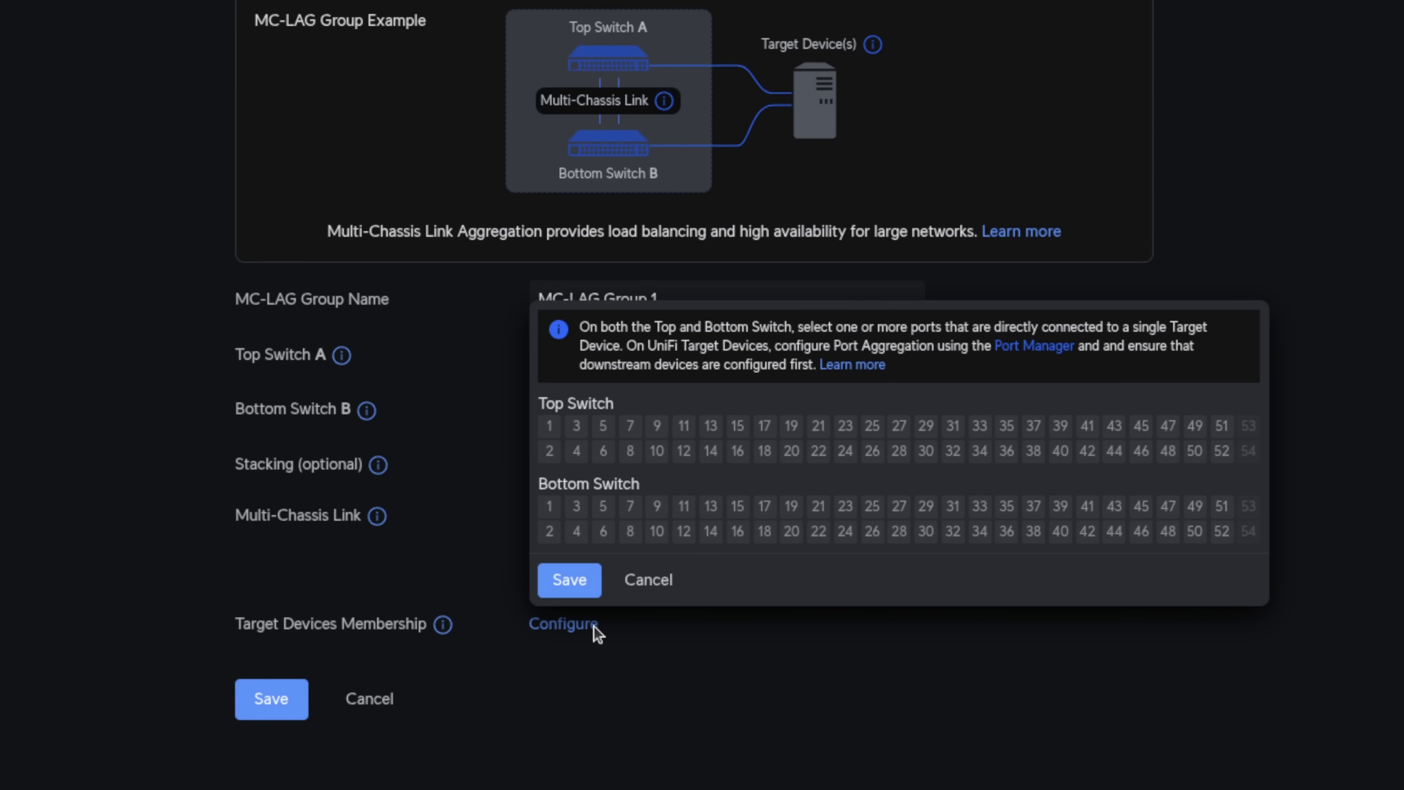
left_click(1168, 451)
left_click(1169, 531)
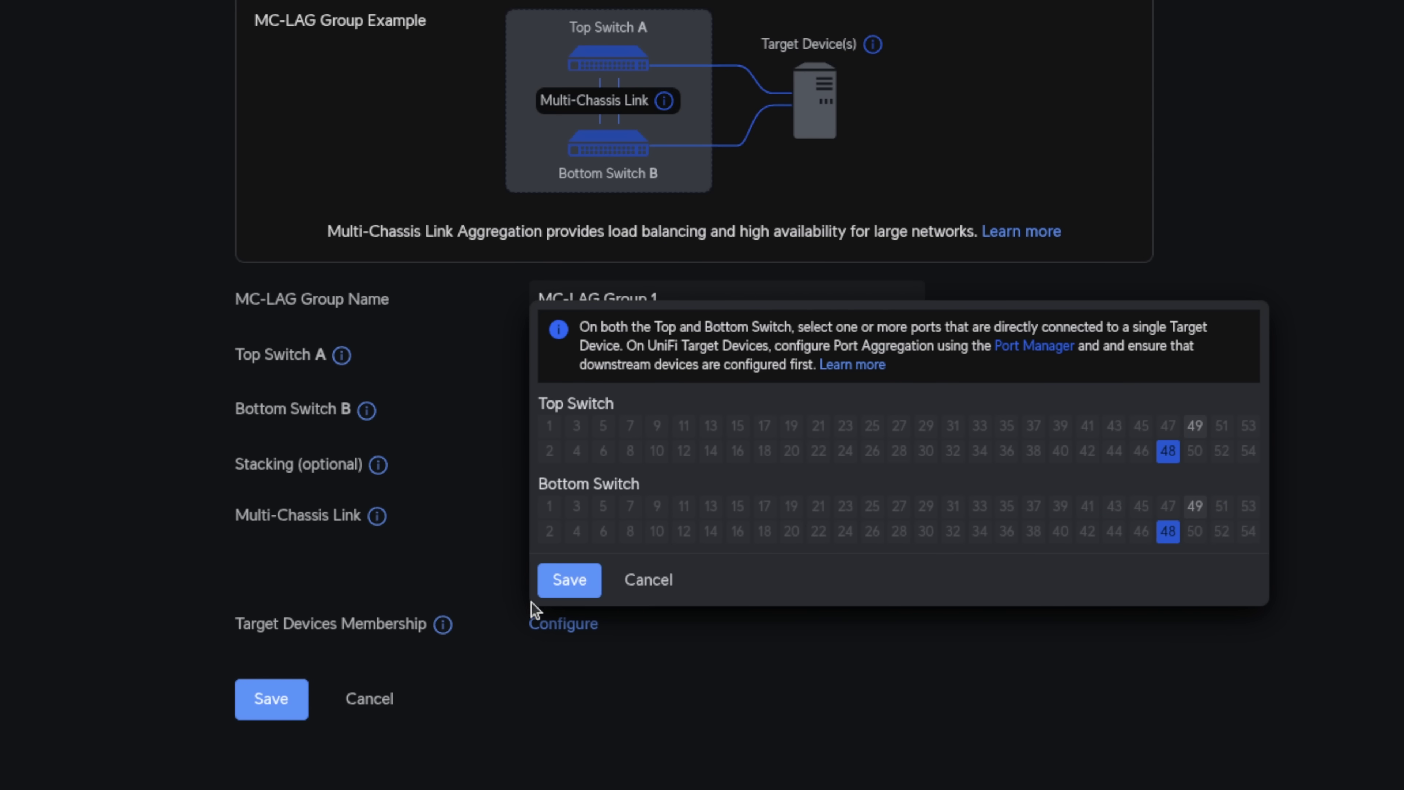
left_click(555, 594)
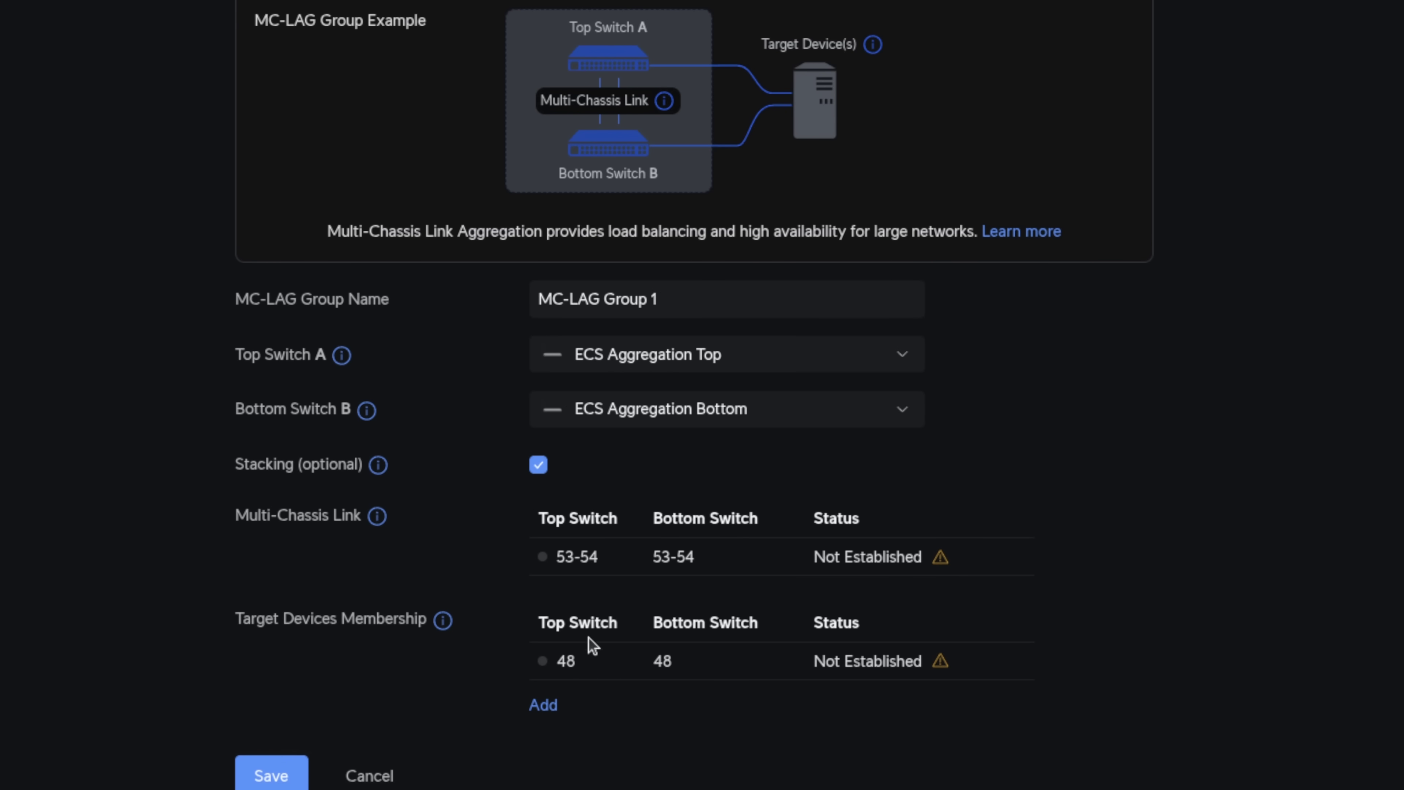
Try adding port 1 on both switches as a target device, then cancel
left_click(555, 709)
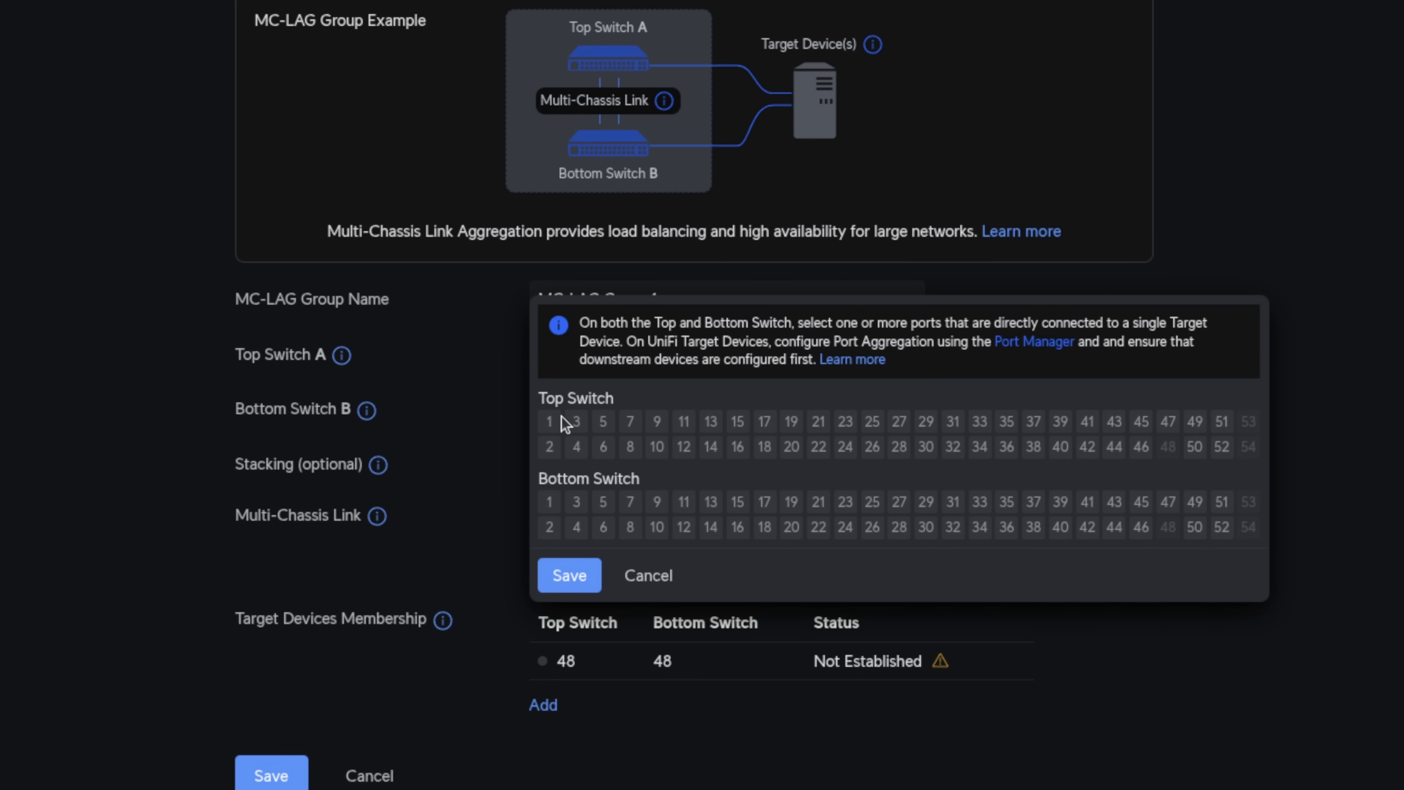
left_click(553, 422)
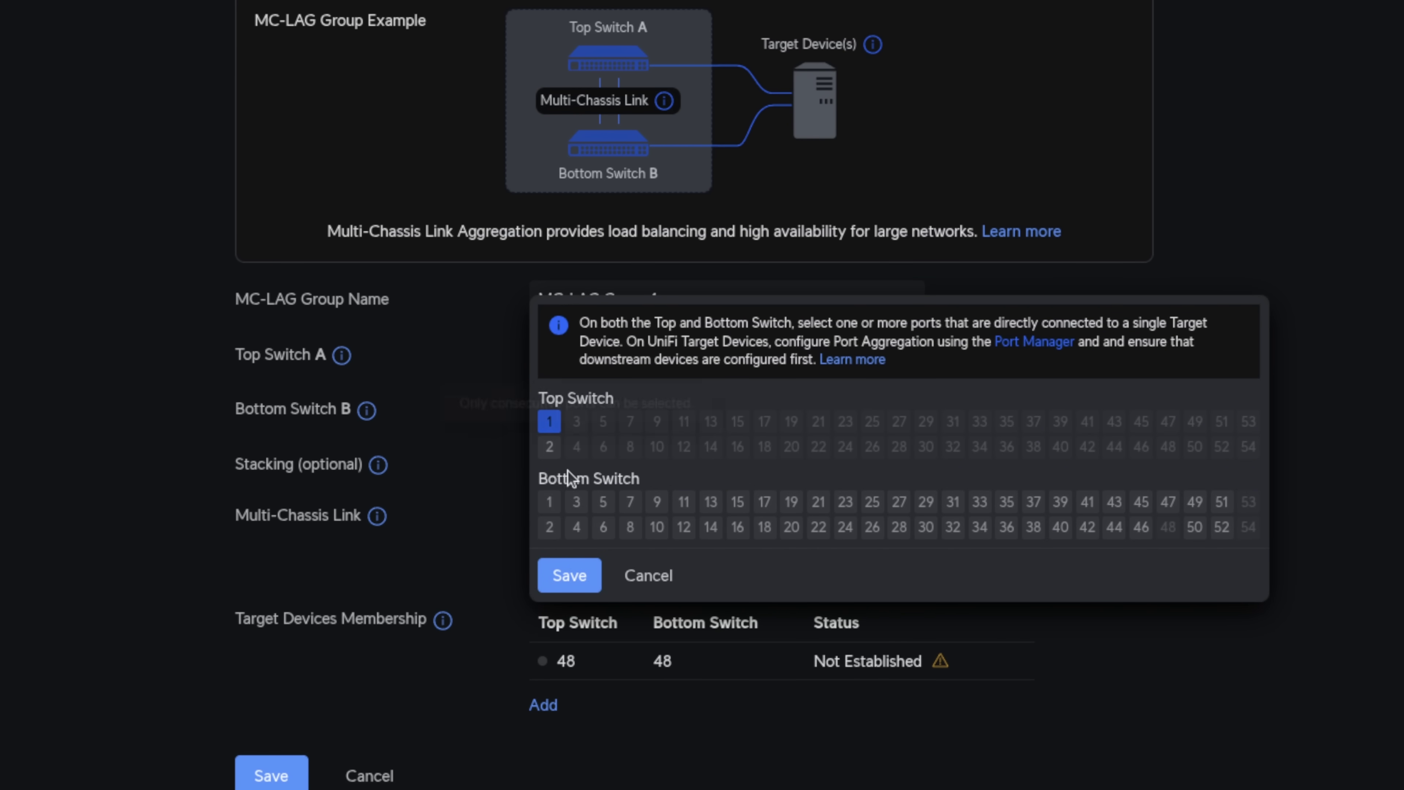
left_click(550, 503)
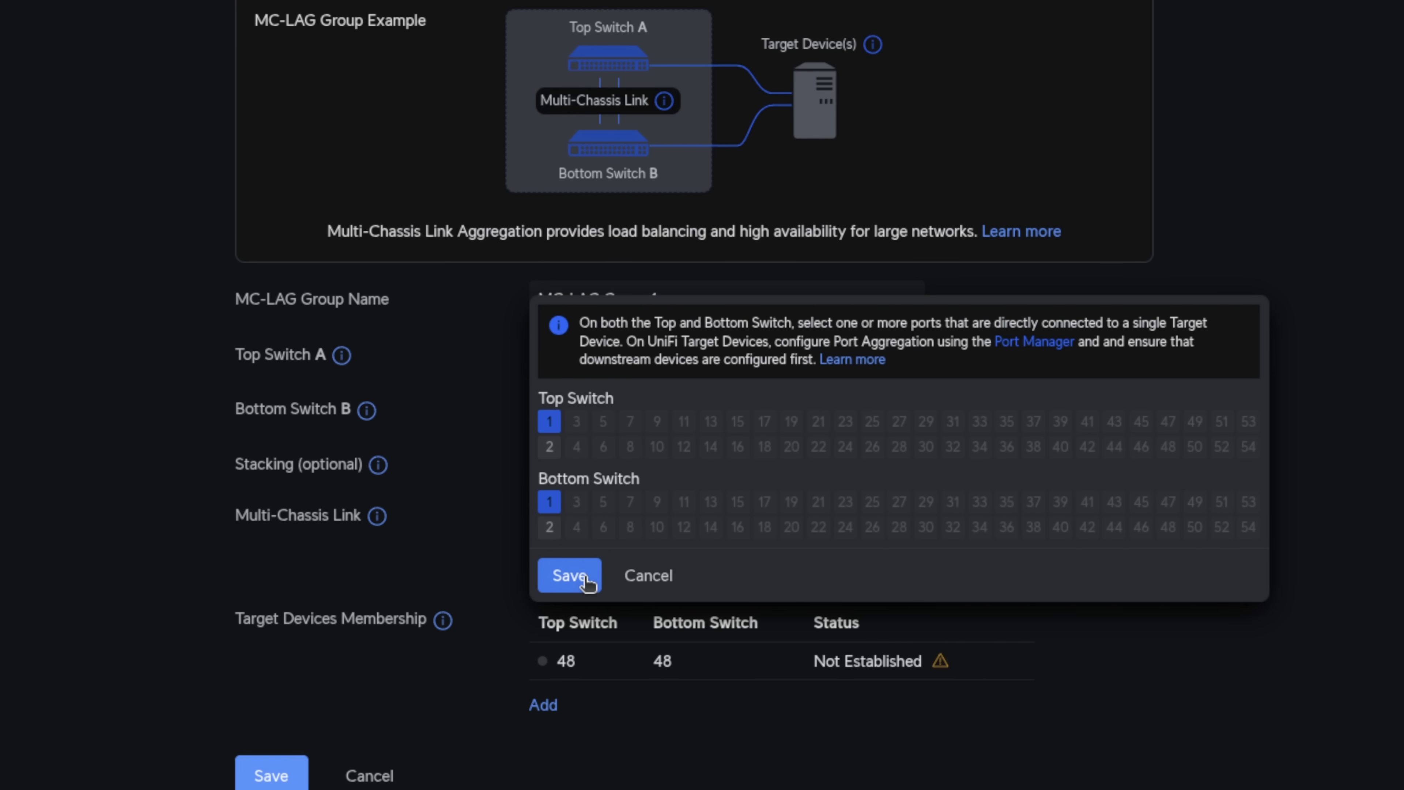
left_click(644, 577)
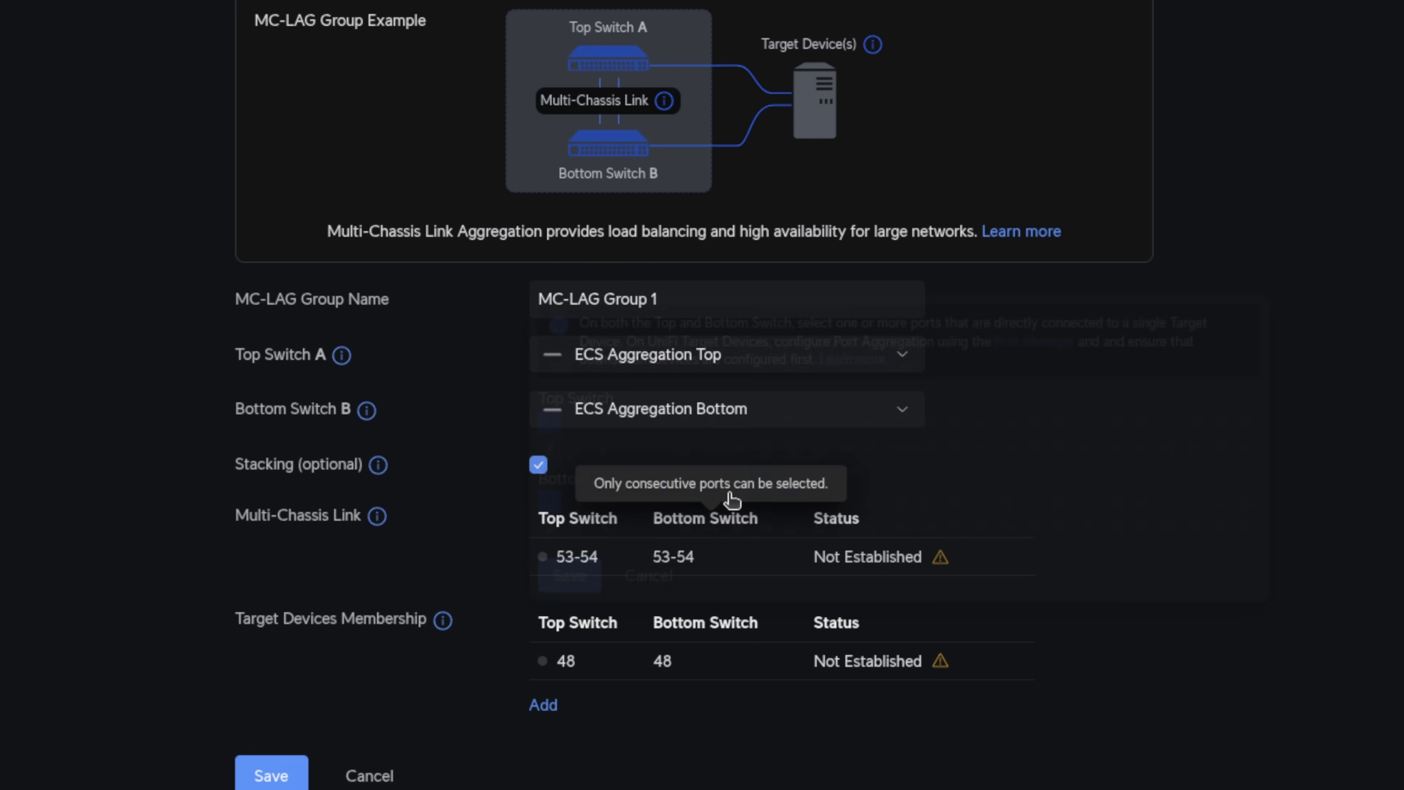
Demo-select target ports 15-18 on the top switch and 15-17 on the bottom, then discard
left_click(544, 706)
left_click(738, 422)
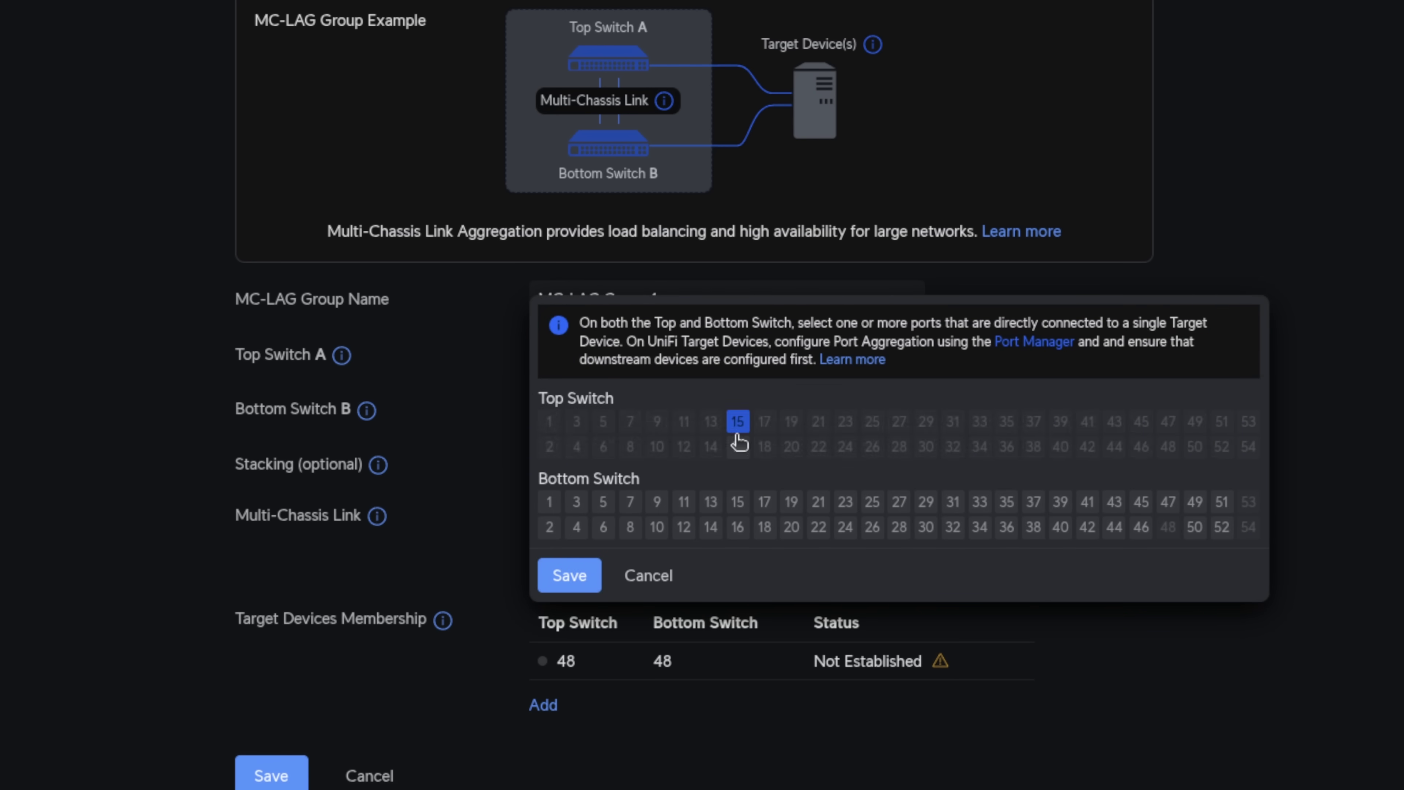
left_click(739, 503)
left_click(737, 527)
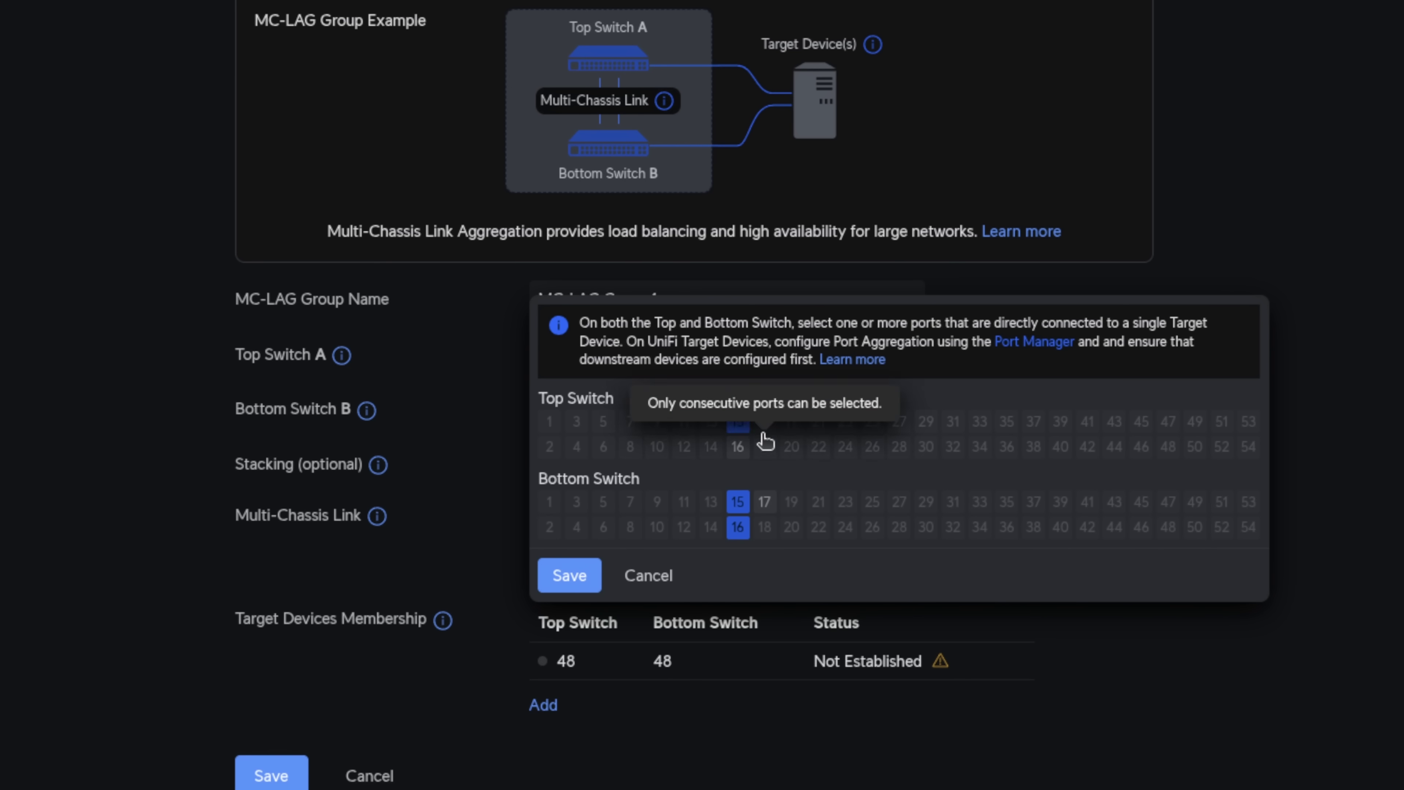
left_click(738, 447)
left_click(765, 423)
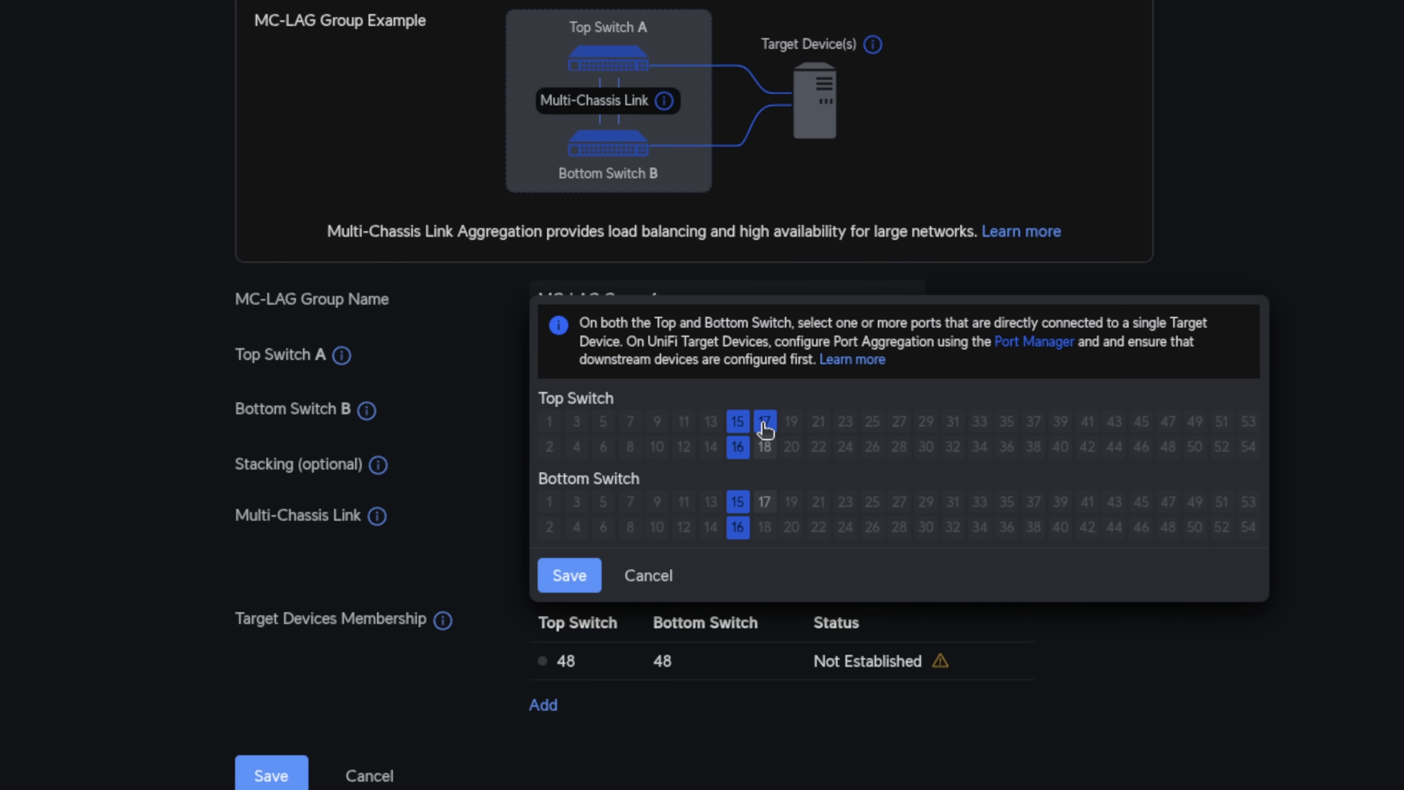
left_click(765, 448)
left_click(766, 505)
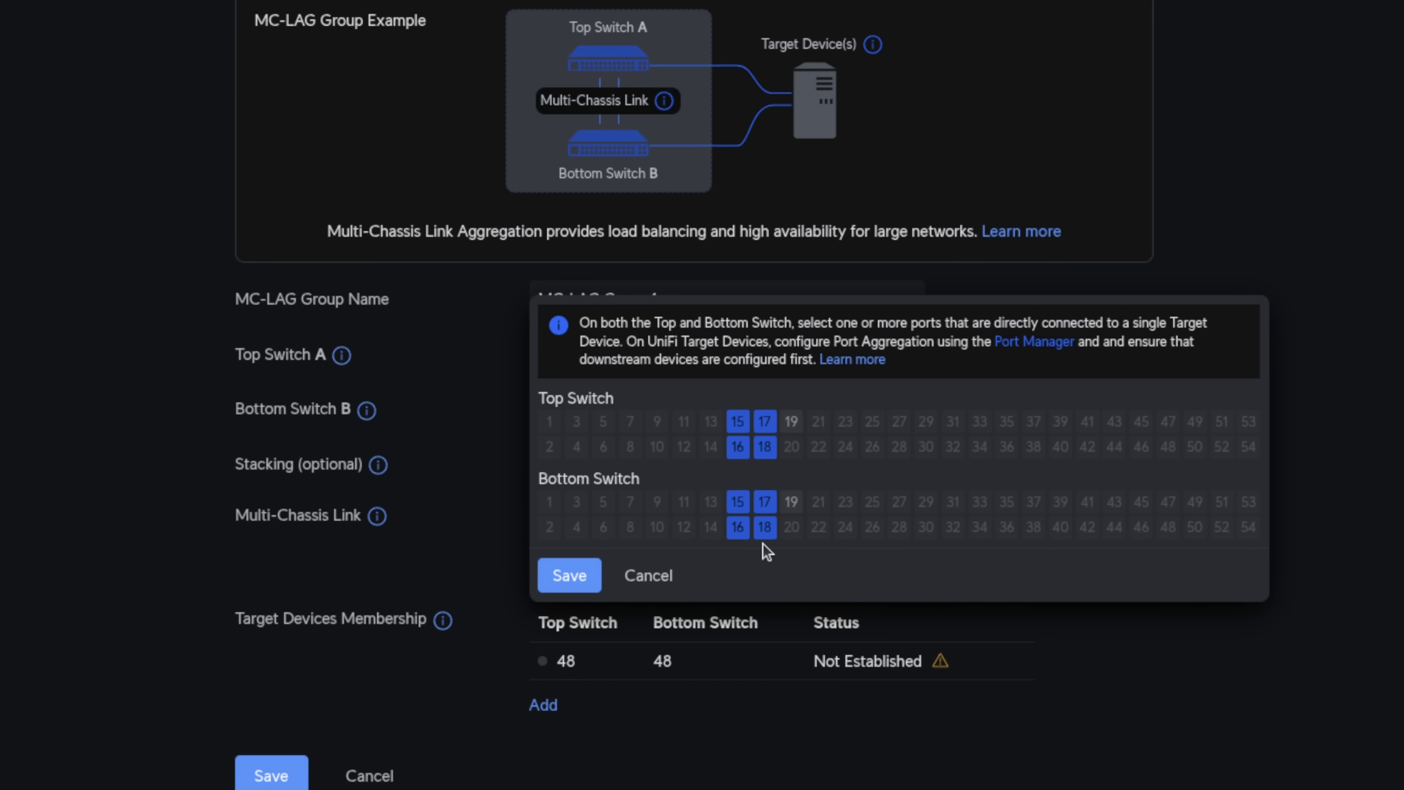
left_click(666, 578)
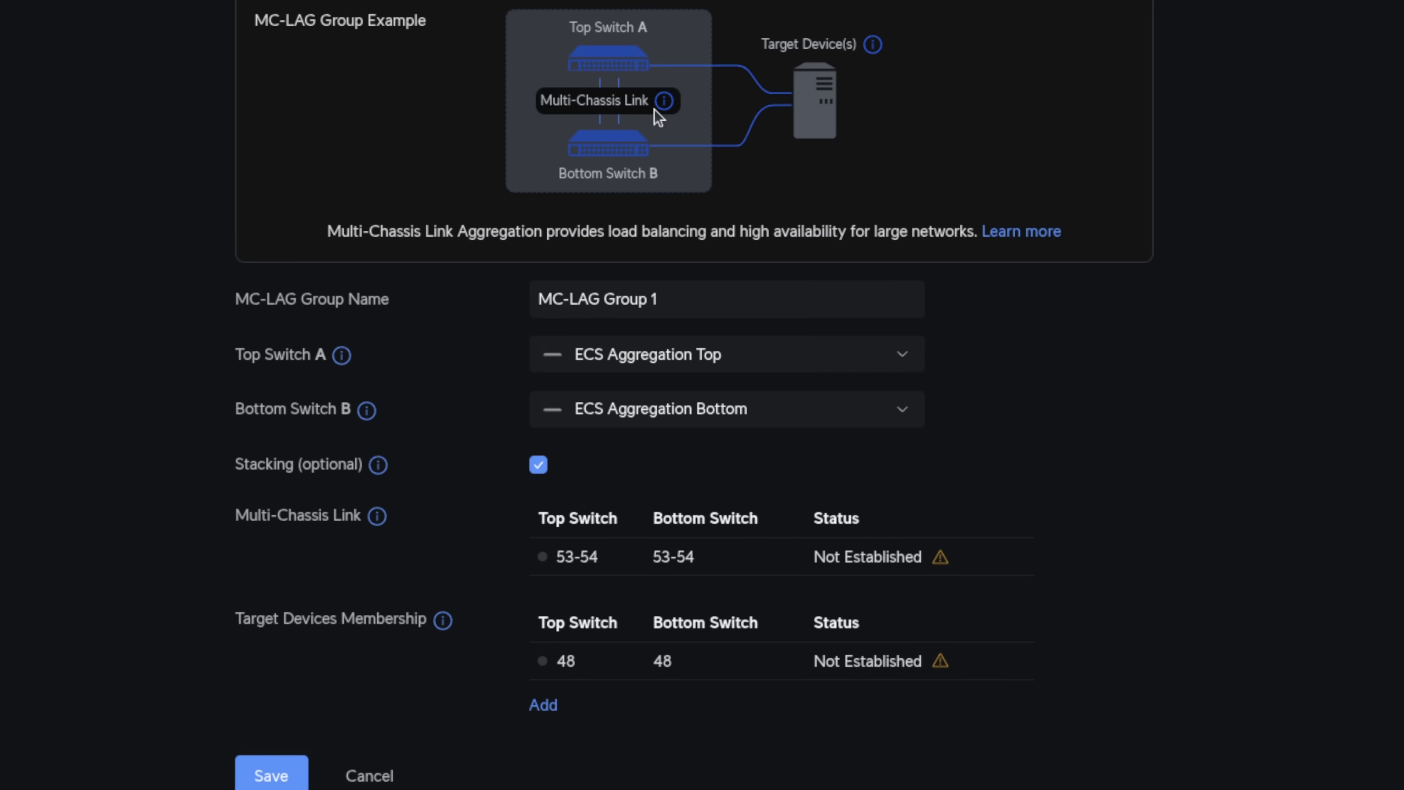
mouse_move(630, 668)
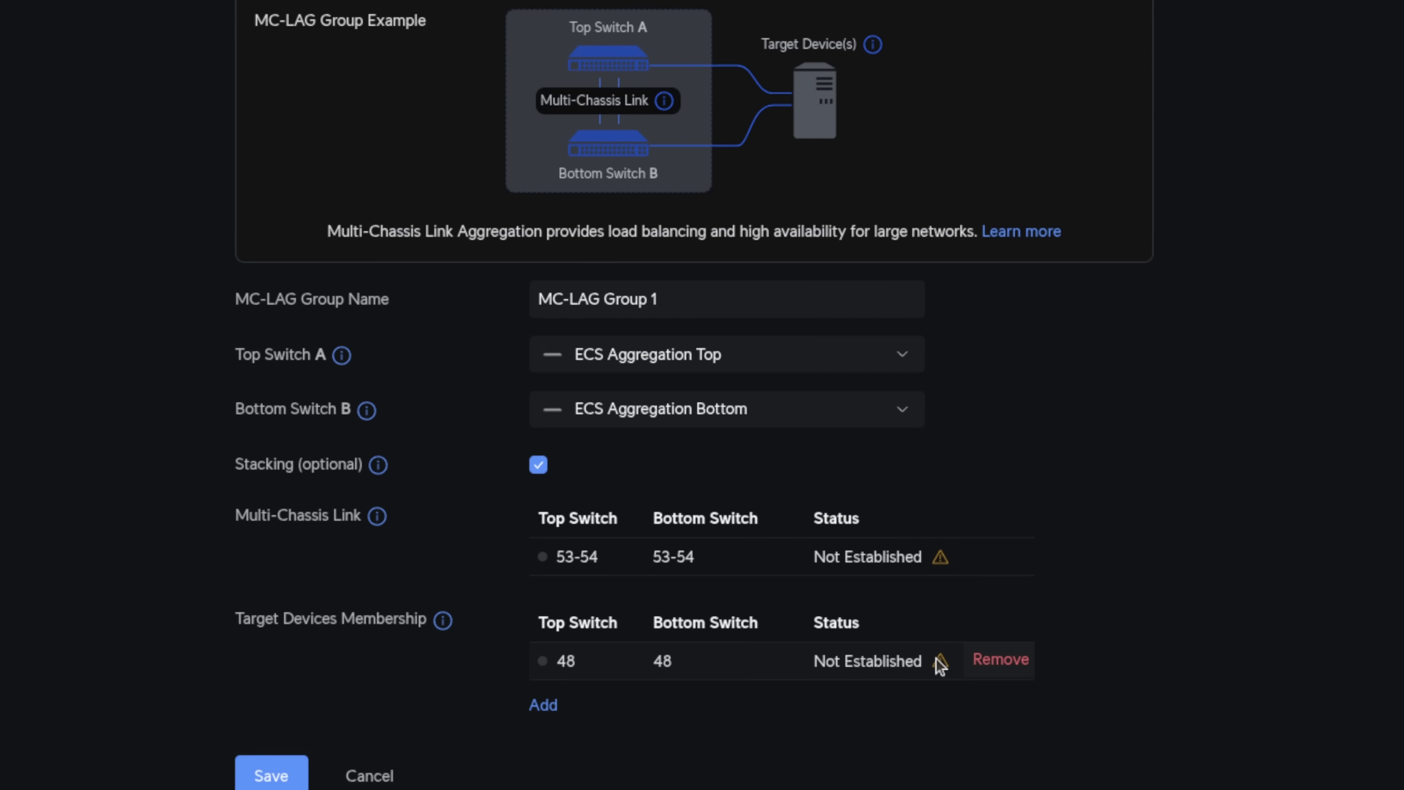
Save MC-LAG Group 1, then list all 14 devices by clearing the 'ecs' filter
mouse_move(914, 561)
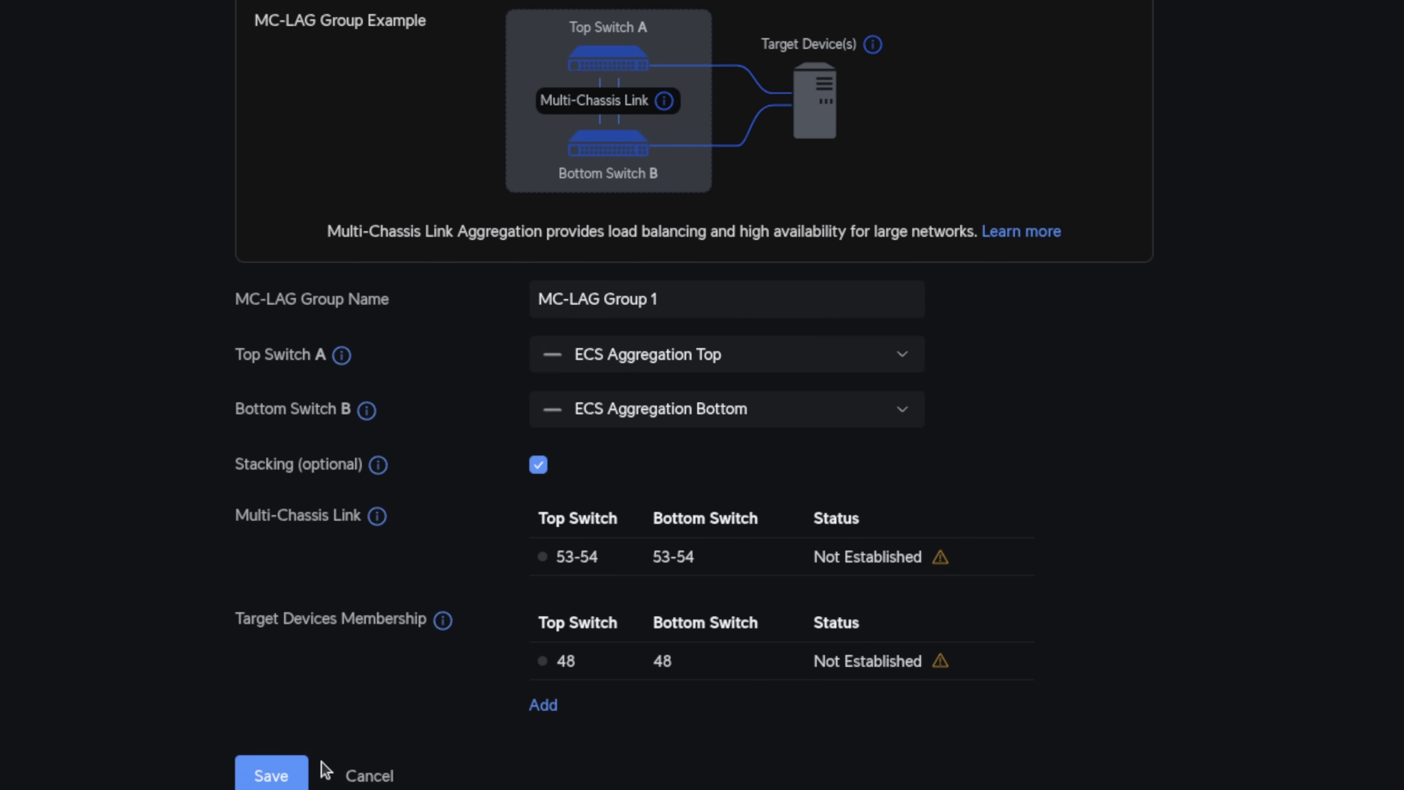
left_click(271, 775)
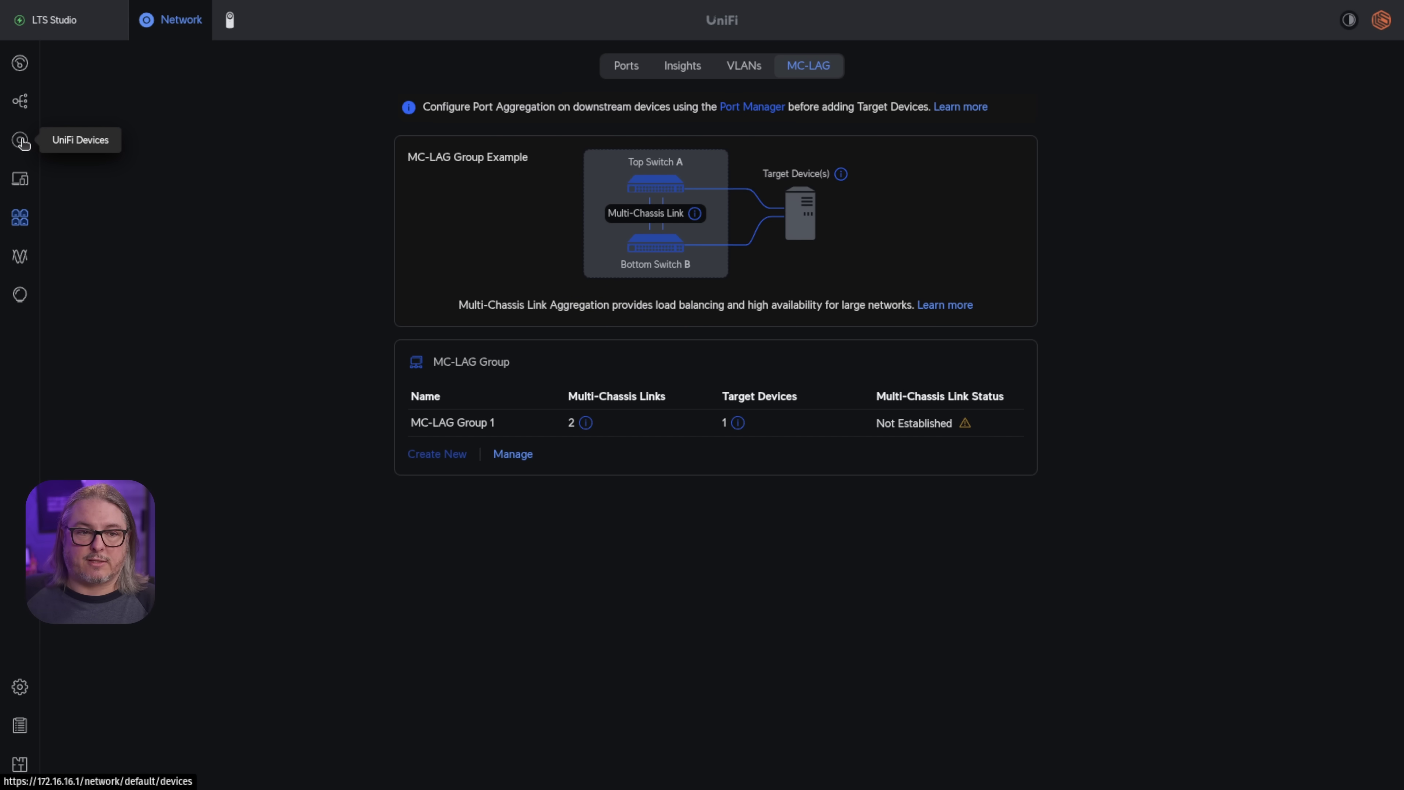
left_click(20, 141)
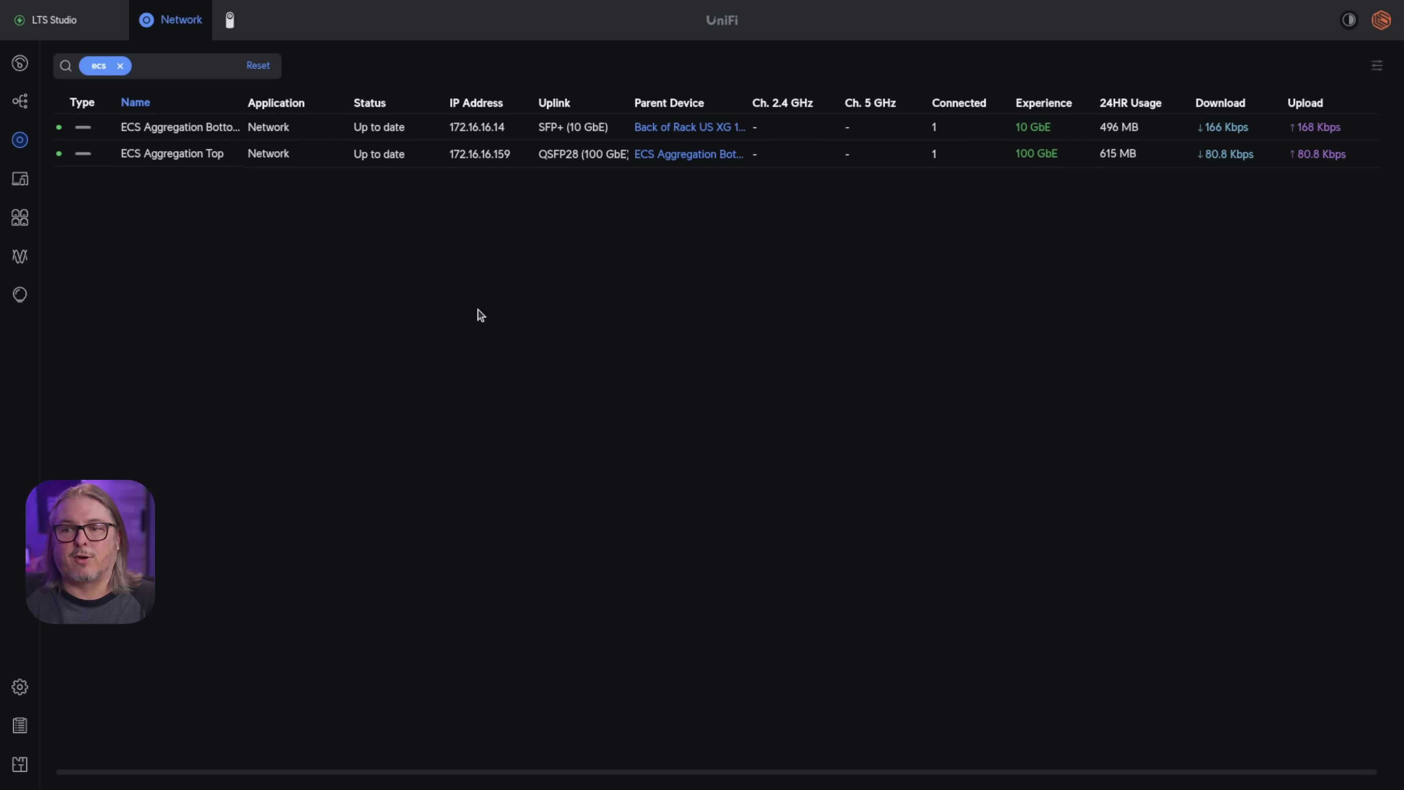
key("BackSpace")
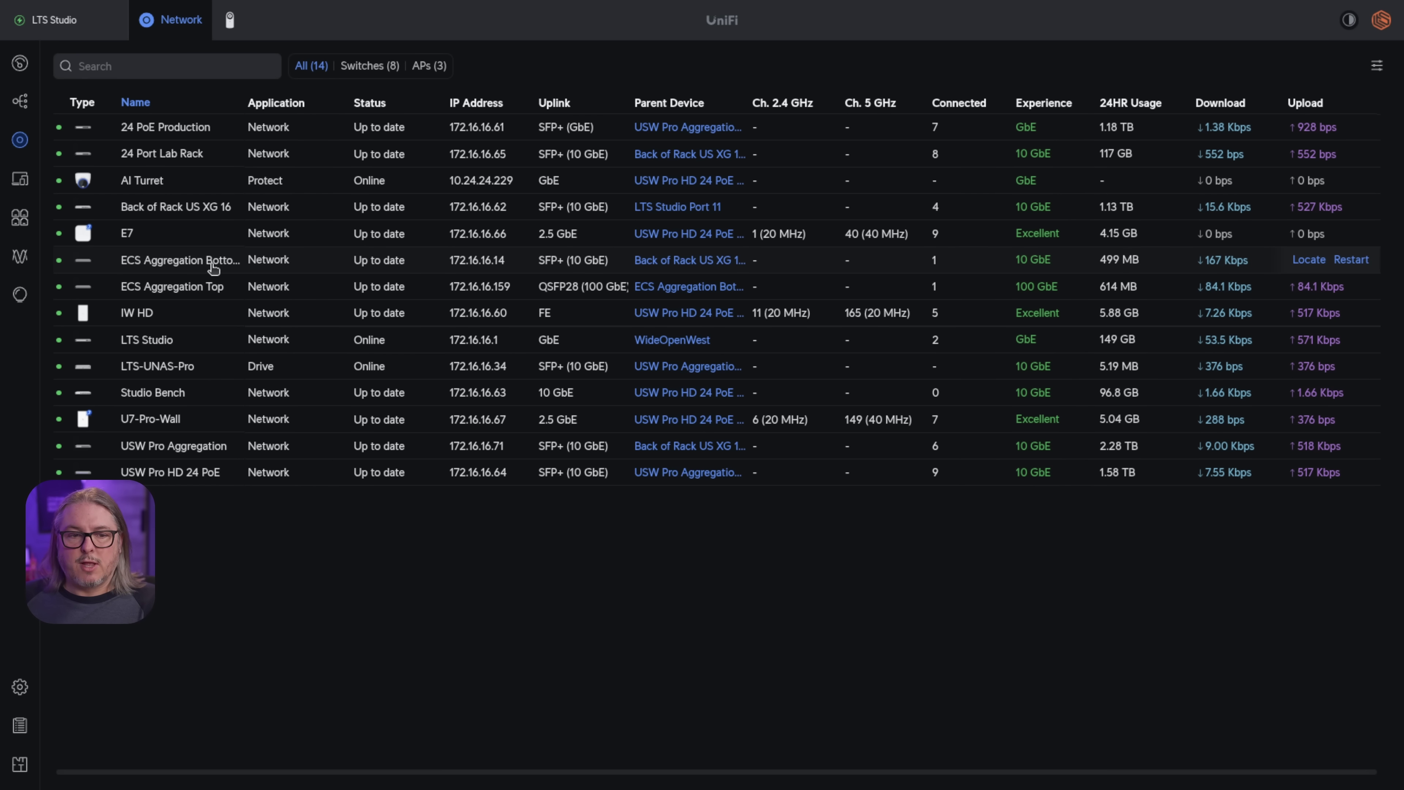
Review port 48 on ECS Aggregation Top: active, TOM_LAN, auto-negotiate, aggregating
left_click(214, 269)
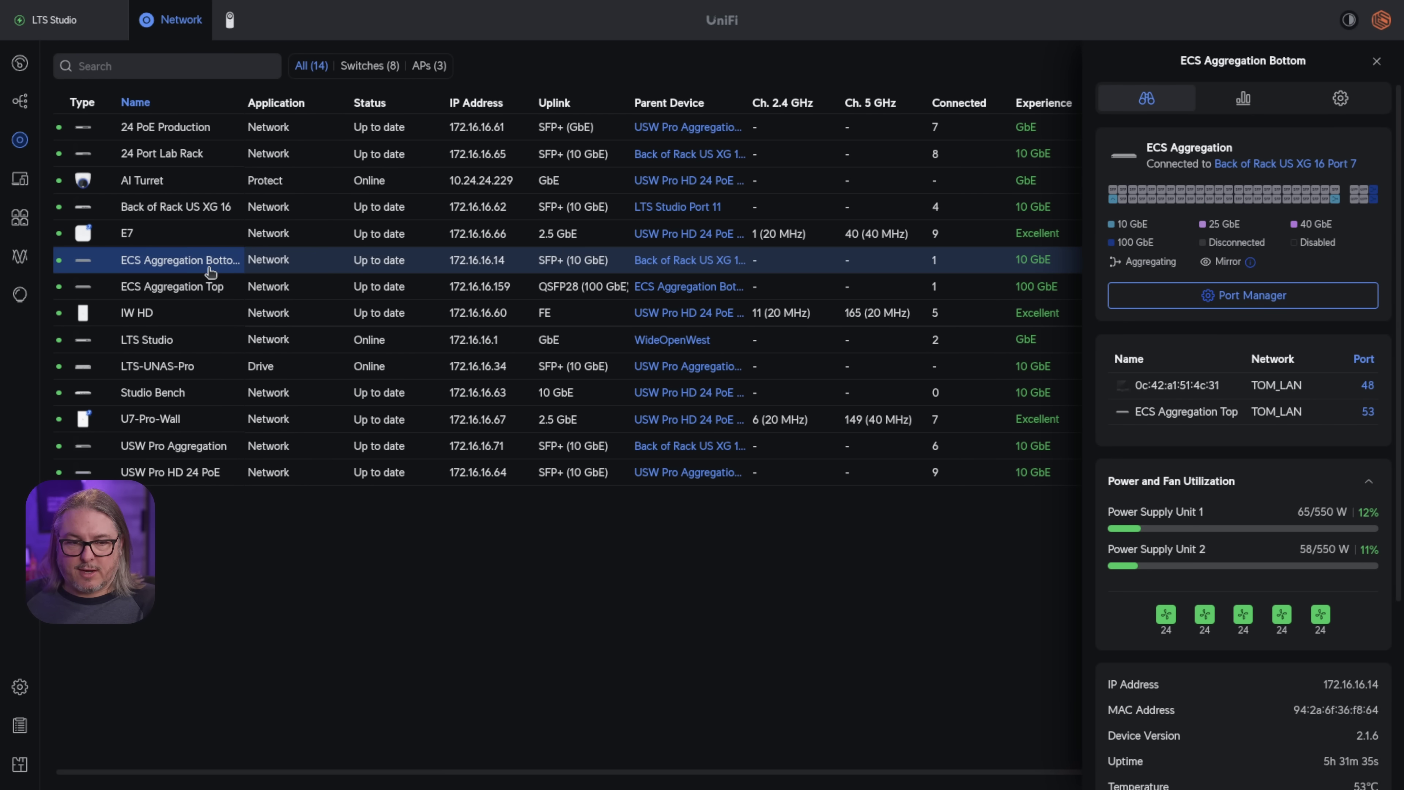
left_click(205, 286)
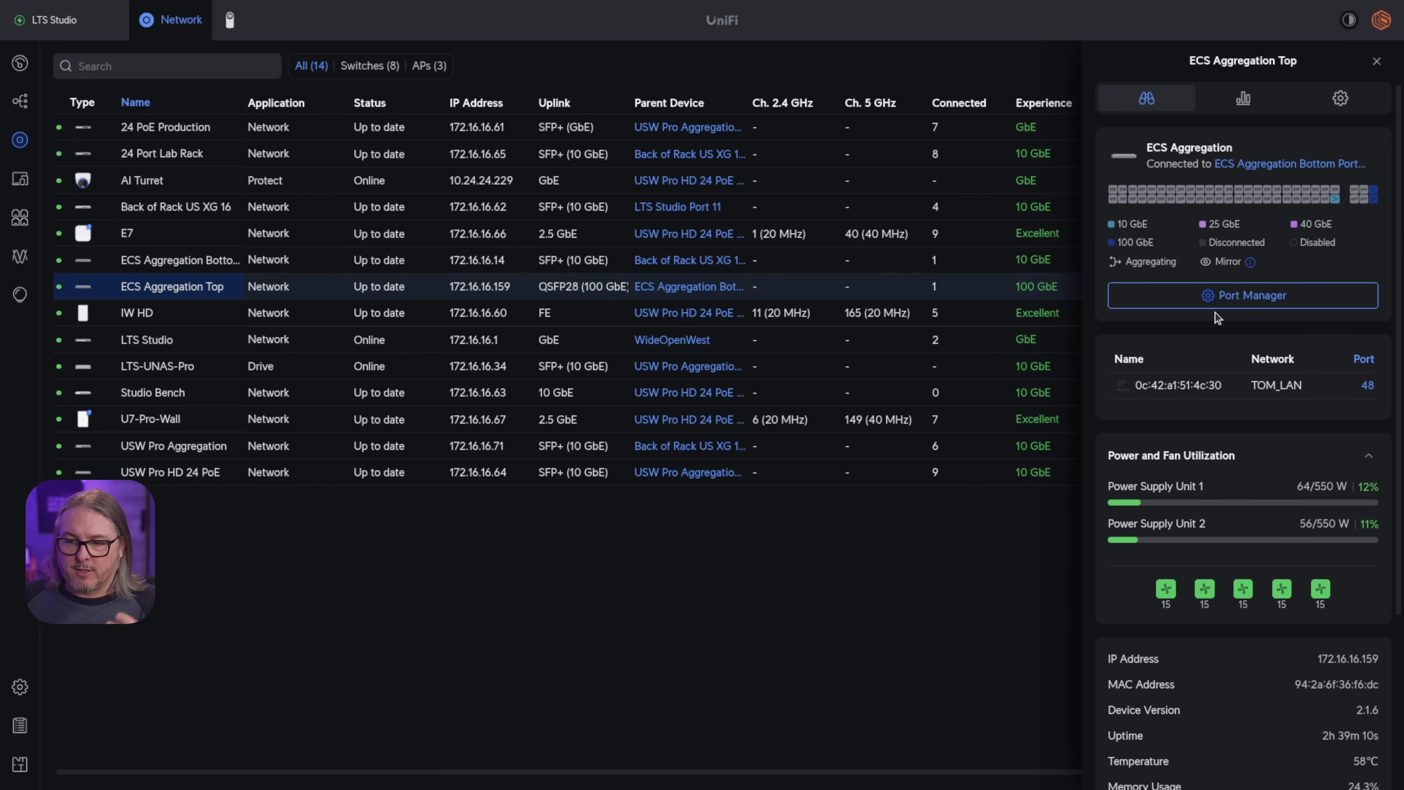
left_click(1219, 303)
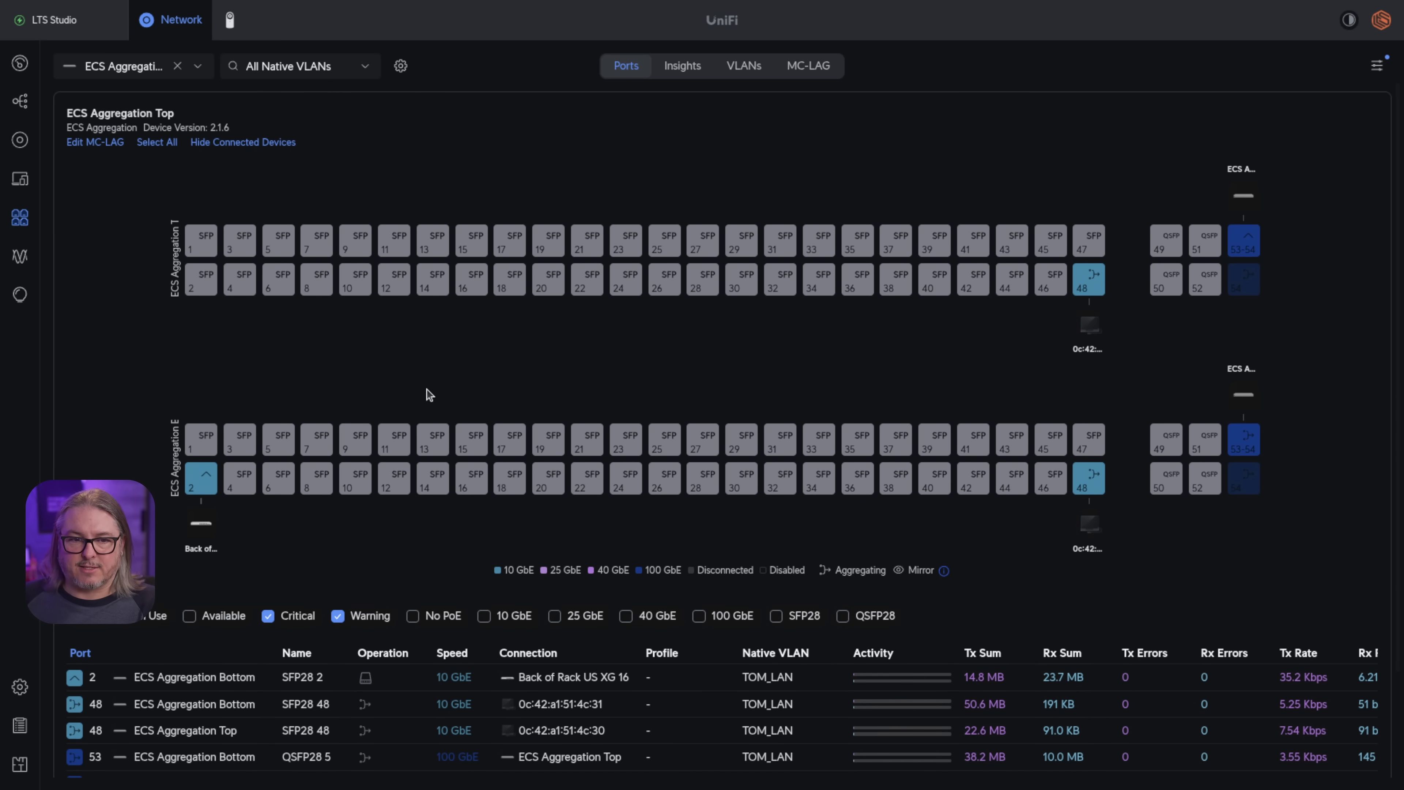
left_click(1089, 280)
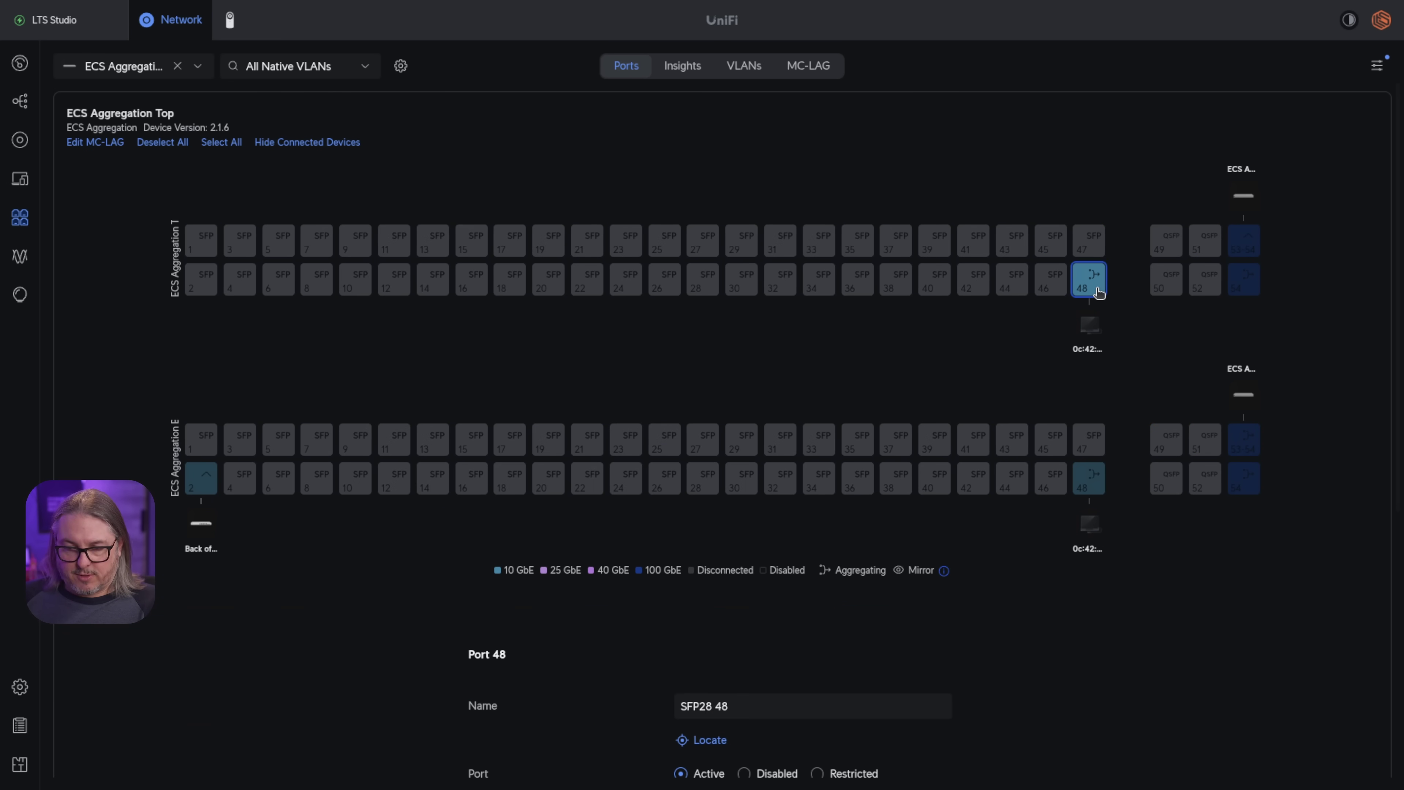
scroll(807, 534, "down", 7)
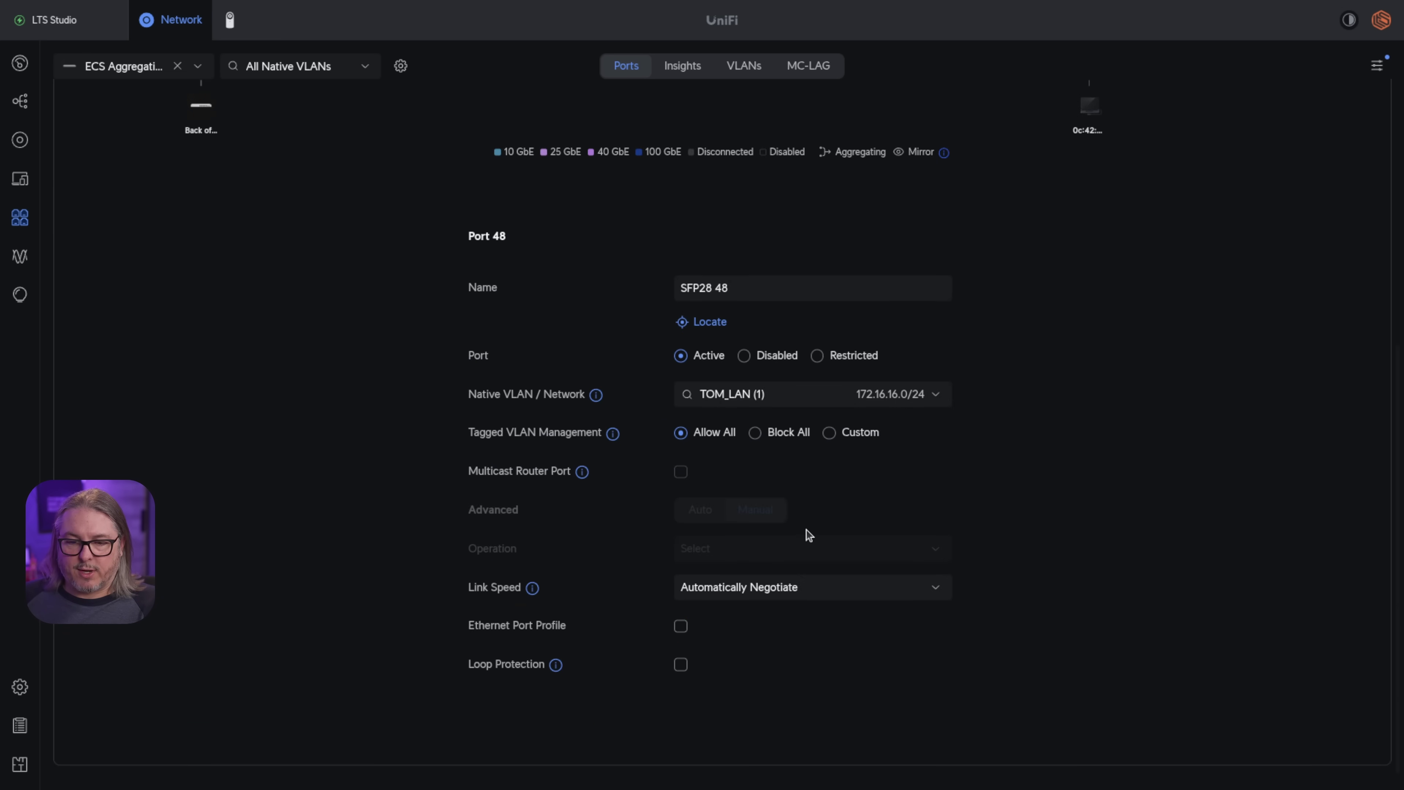
scroll(808, 534, "up", 7)
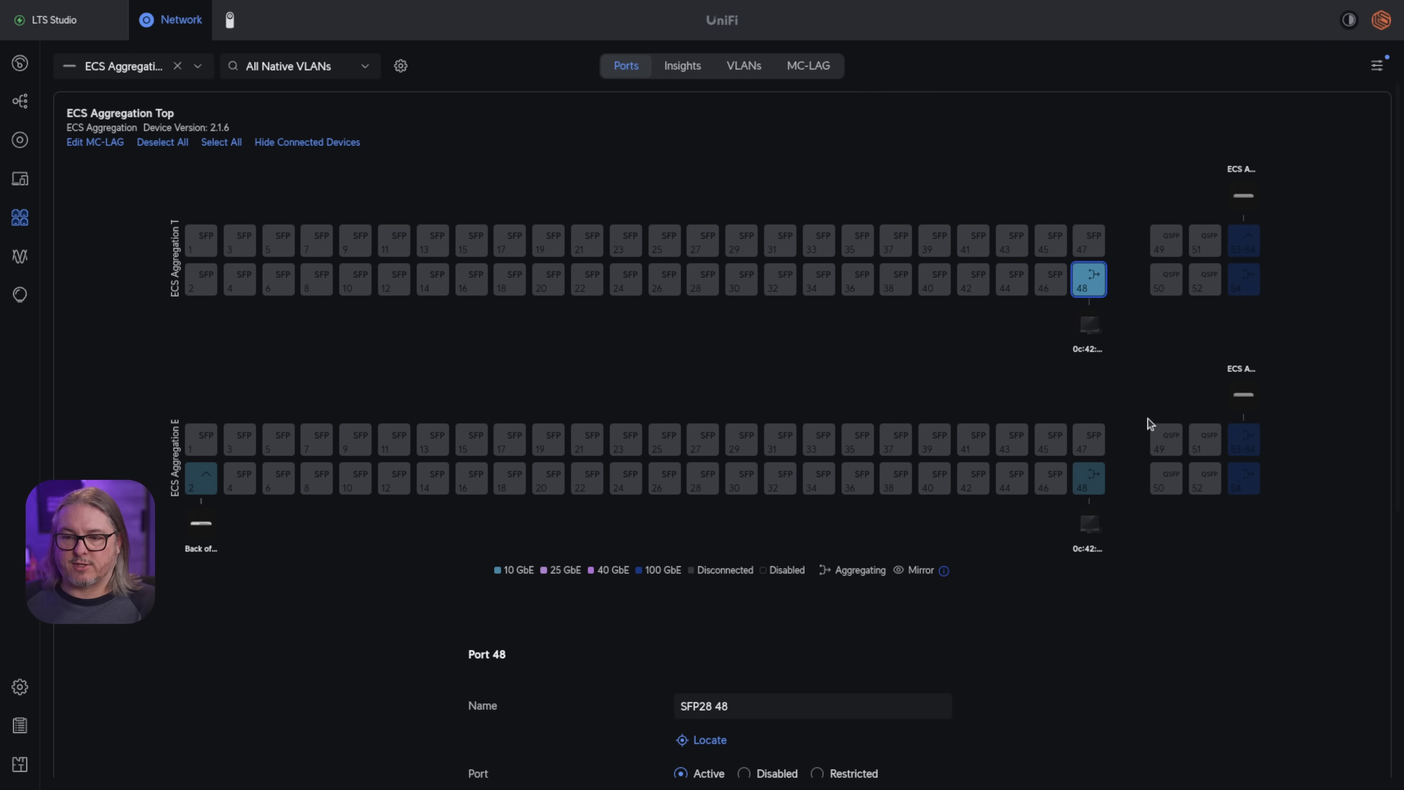
Confirm MC-LAG Group 1's 53-54 link and port 48 target read Connected, then begin adding another target port
left_click(1025, 344)
left_click(809, 65)
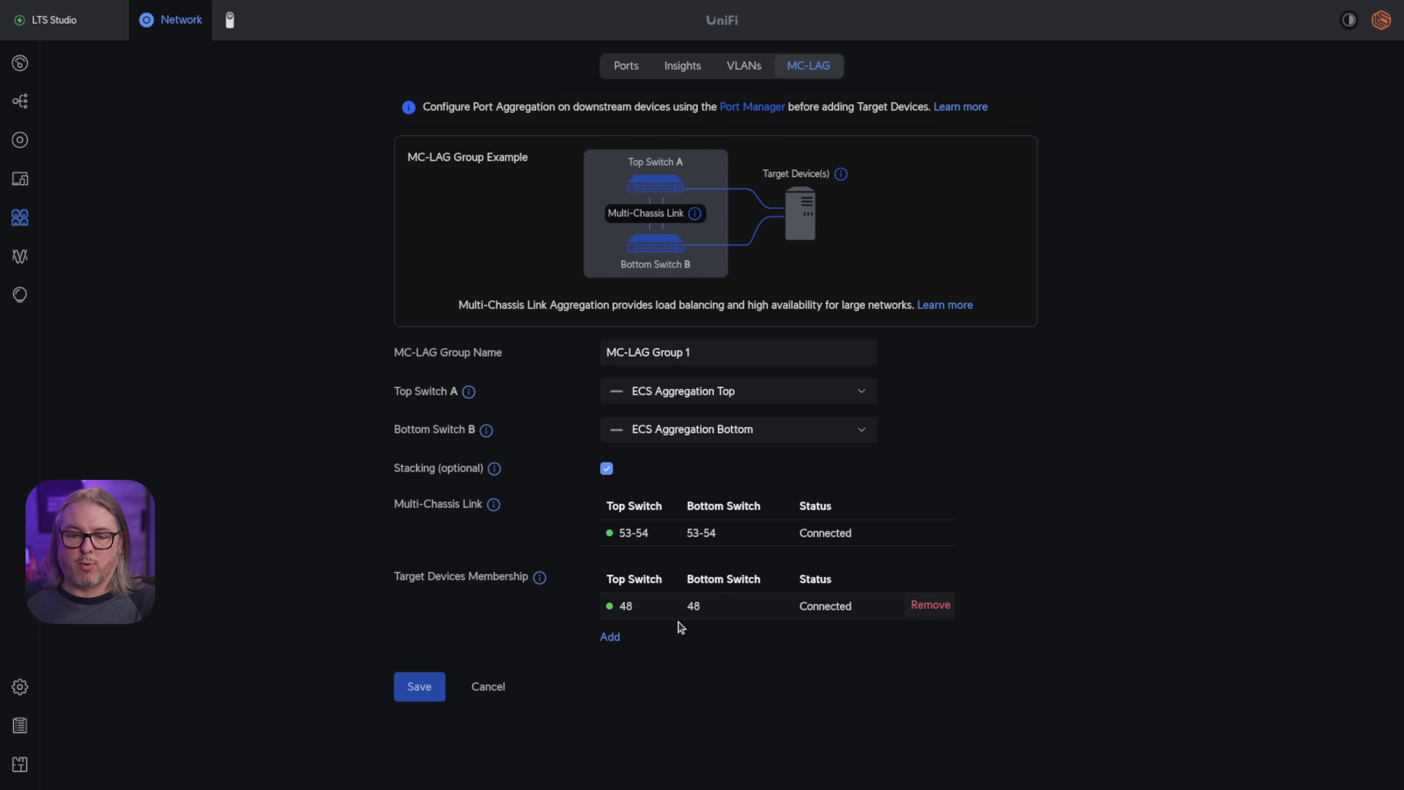
mouse_move(915, 611)
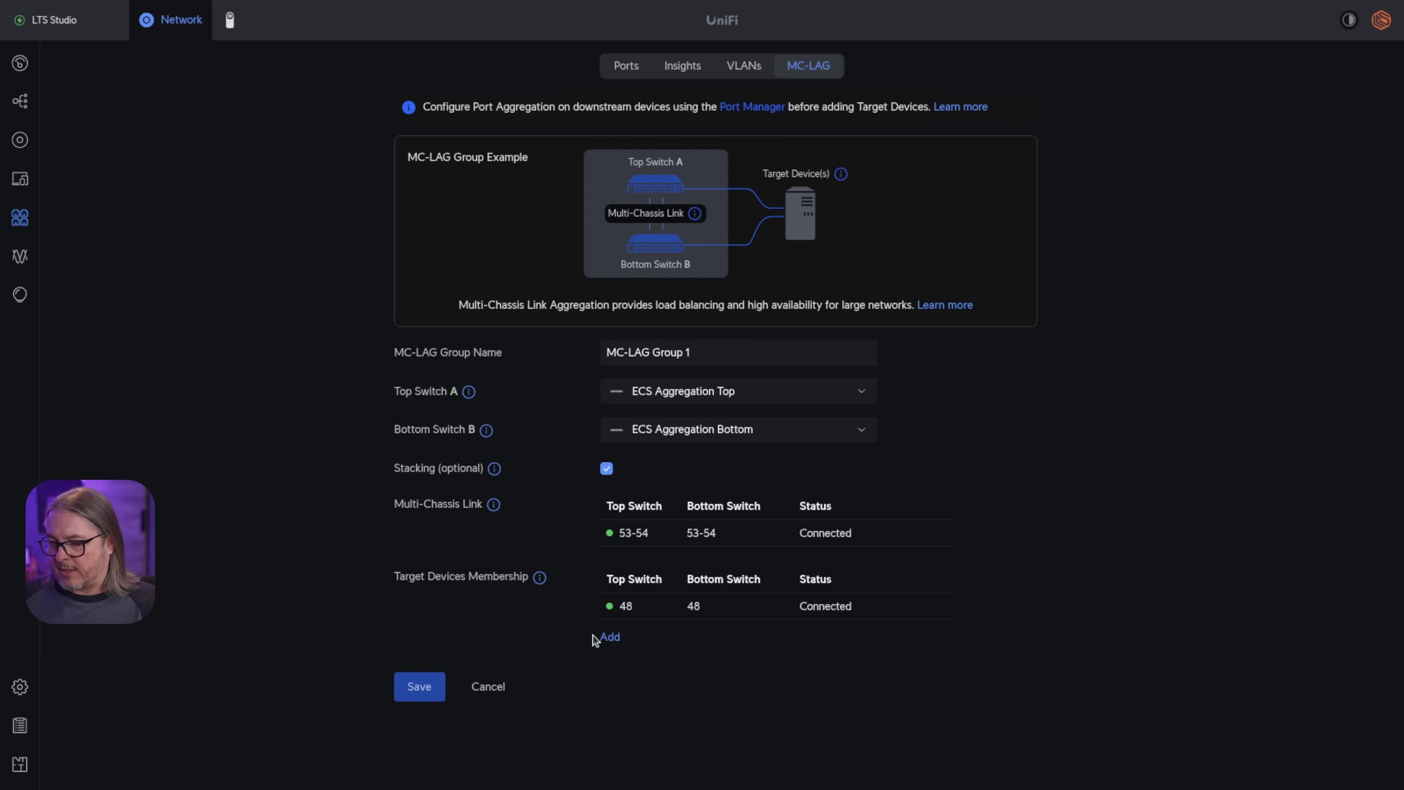
left_click(616, 640)
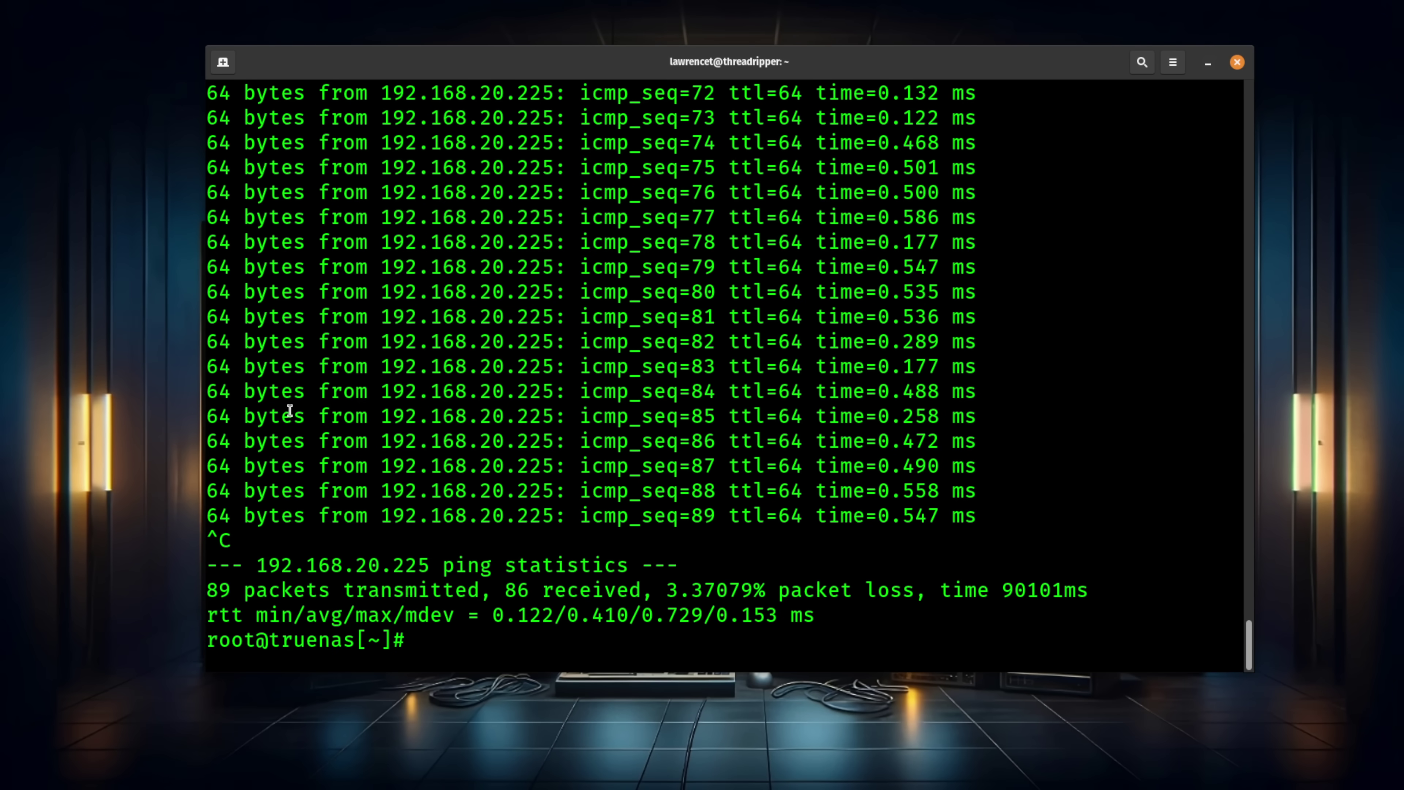
Highlight '89 packets transmitted, 86 received' in the ping statistics for 192.168.20.225
left_click_drag(208, 587, 642, 588)
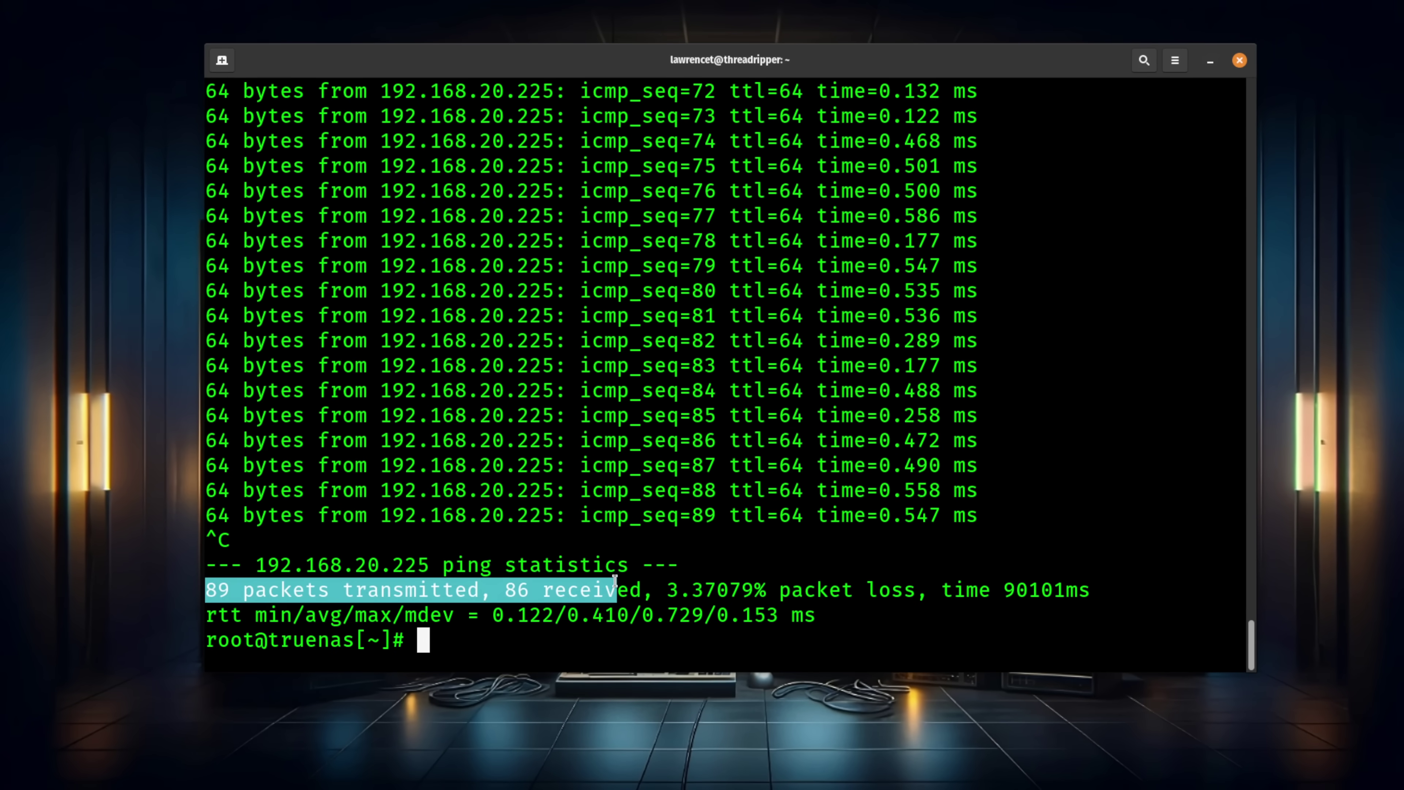